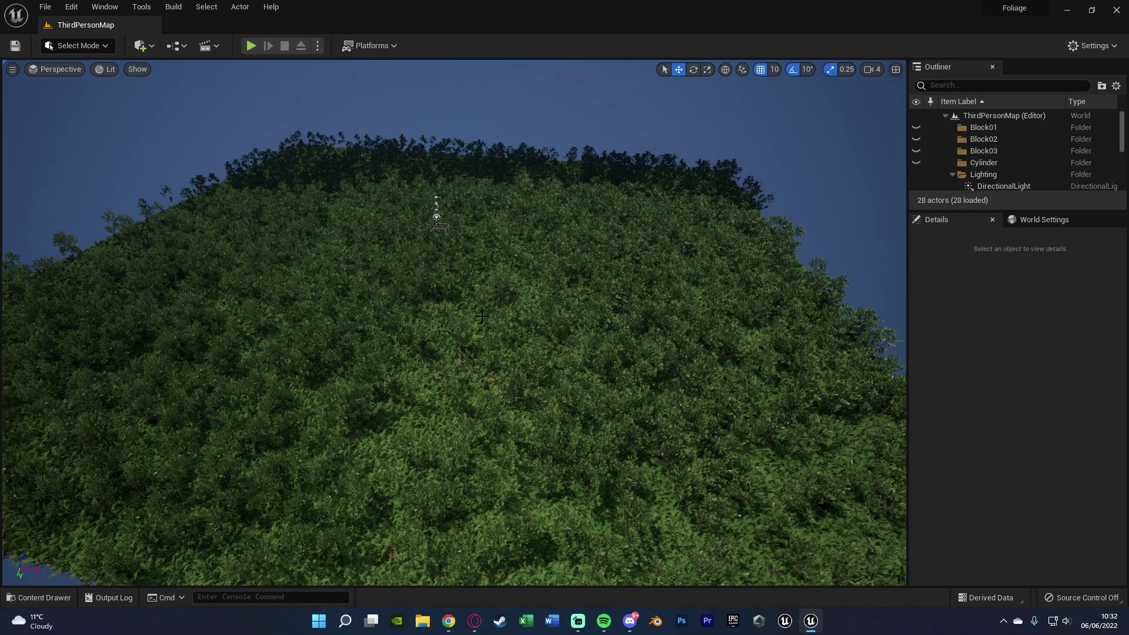
# - Switch the editor to Foliage mode and select all ten foliage types in the palette
pyautogui.moveTo(482, 315); pyautogui.dragTo(459, 289, button='right')
pyautogui.press('w')
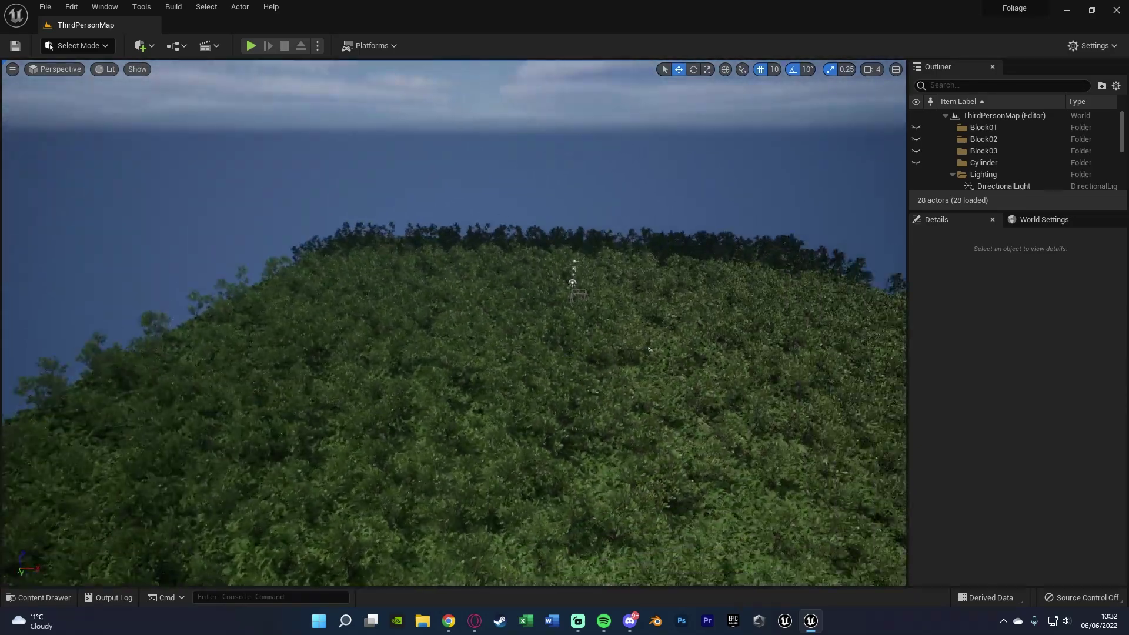
pyautogui.moveTo(650, 350); pyautogui.dragTo(480, 302, button='right')
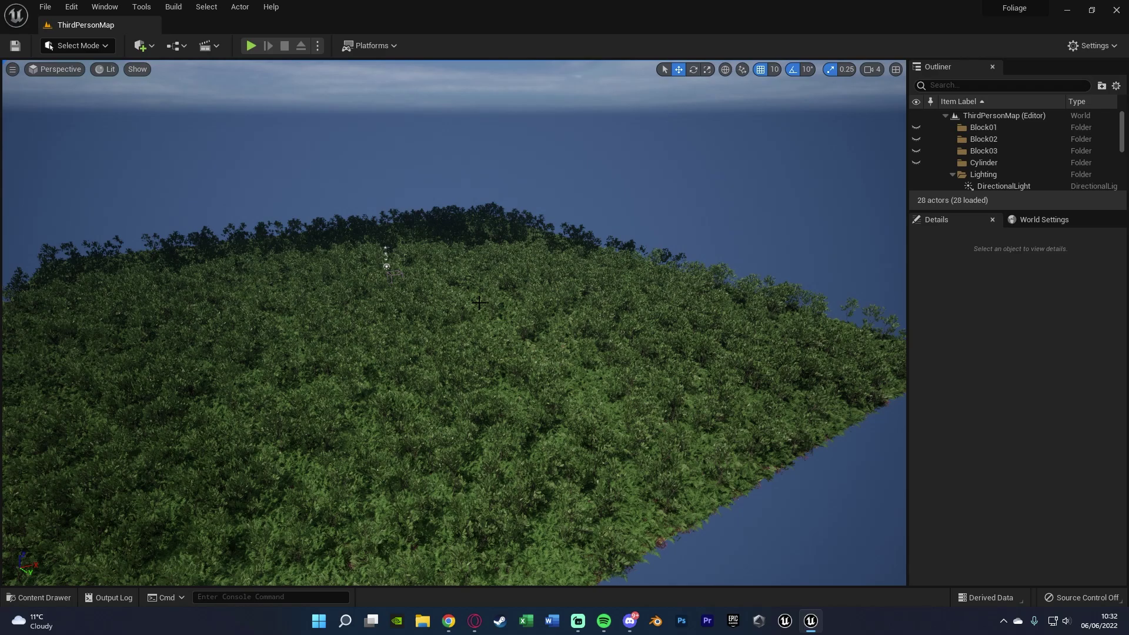
pyautogui.click(98, 49)
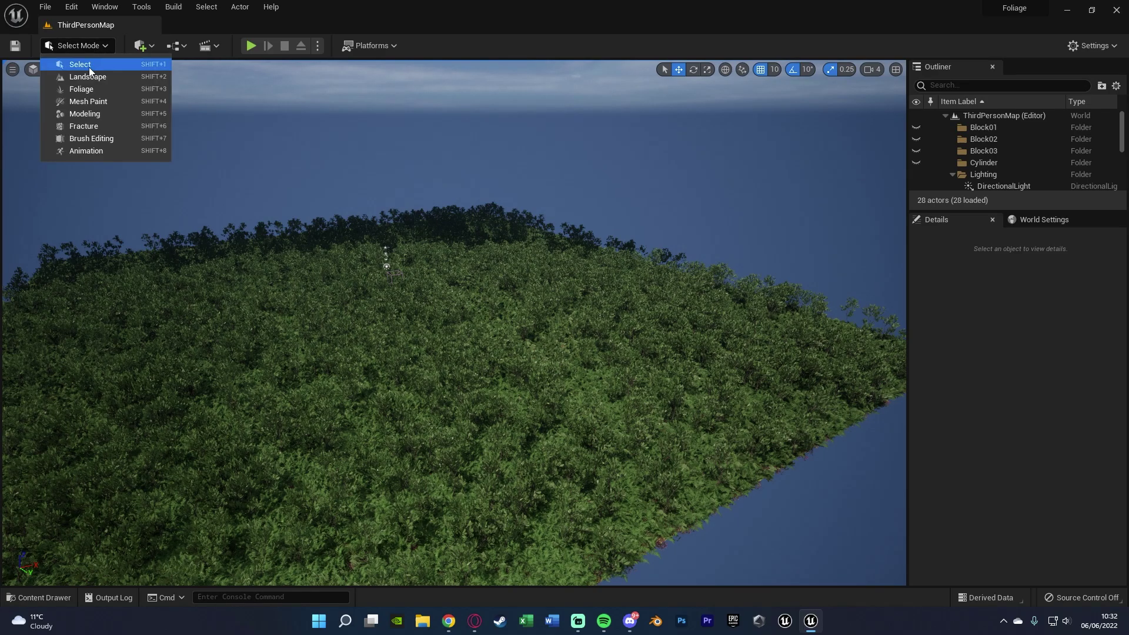
pyautogui.click(92, 89)
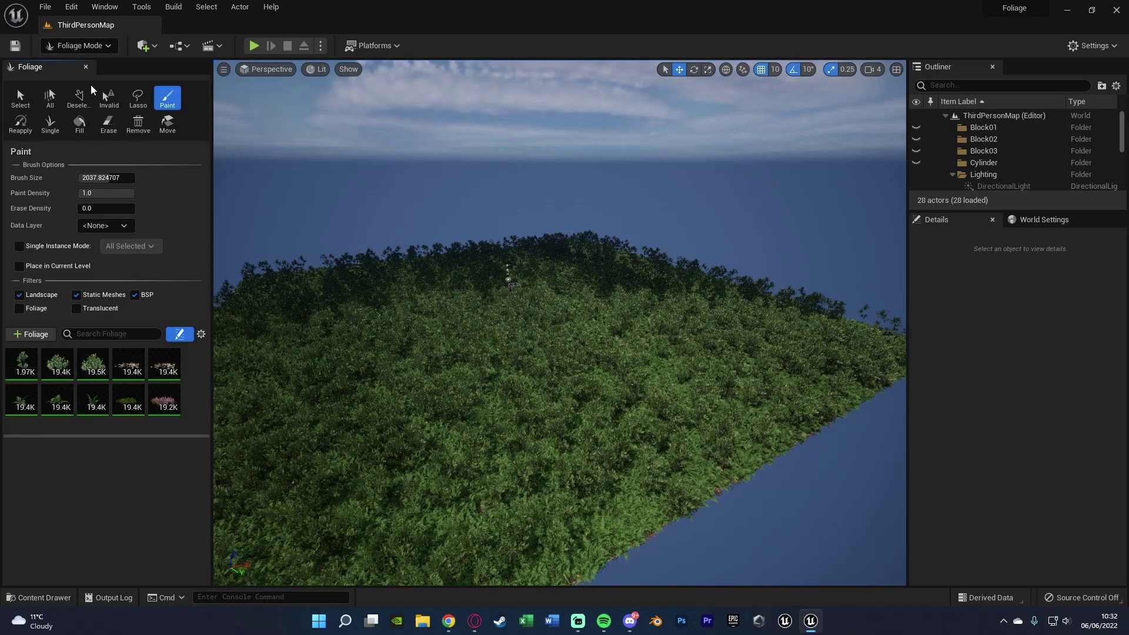
pyautogui.click(28, 374)
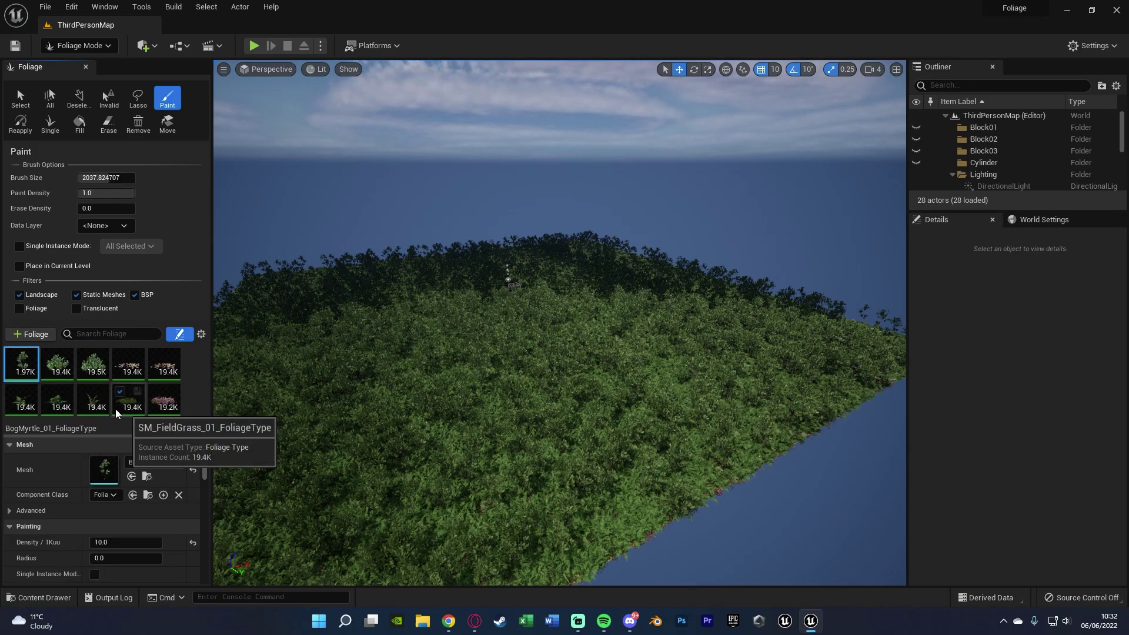
pyautogui.keyDown('shift'); pyautogui.click(170, 405); pyautogui.keyUp('shift')
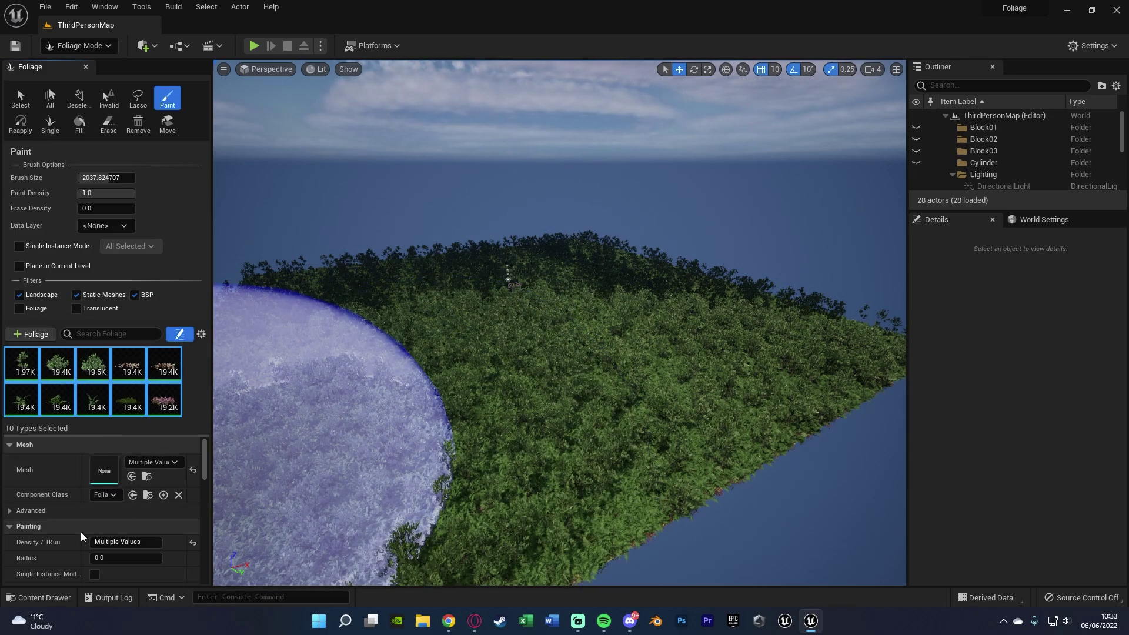
# - Set the maximum cull distance of all ten selected foliage types to 10000
pyautogui.scroll(-3, 78, 533)
pyautogui.scroll(-5, 78, 533)
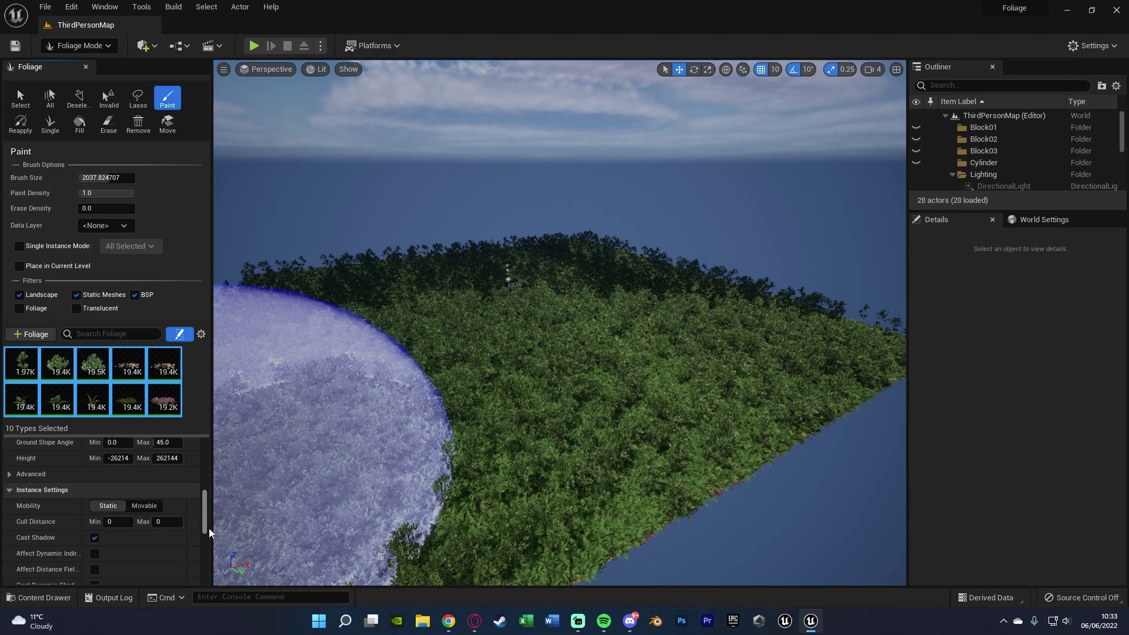
pyautogui.click(167, 522)
pyautogui.write('10000')
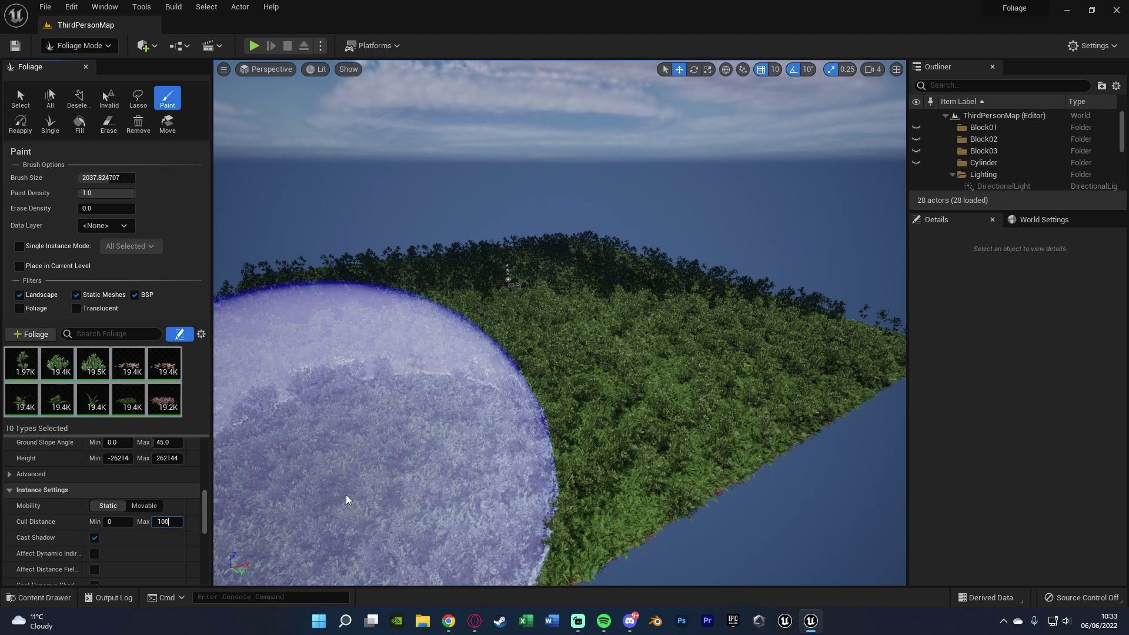
pyautogui.press('Return')
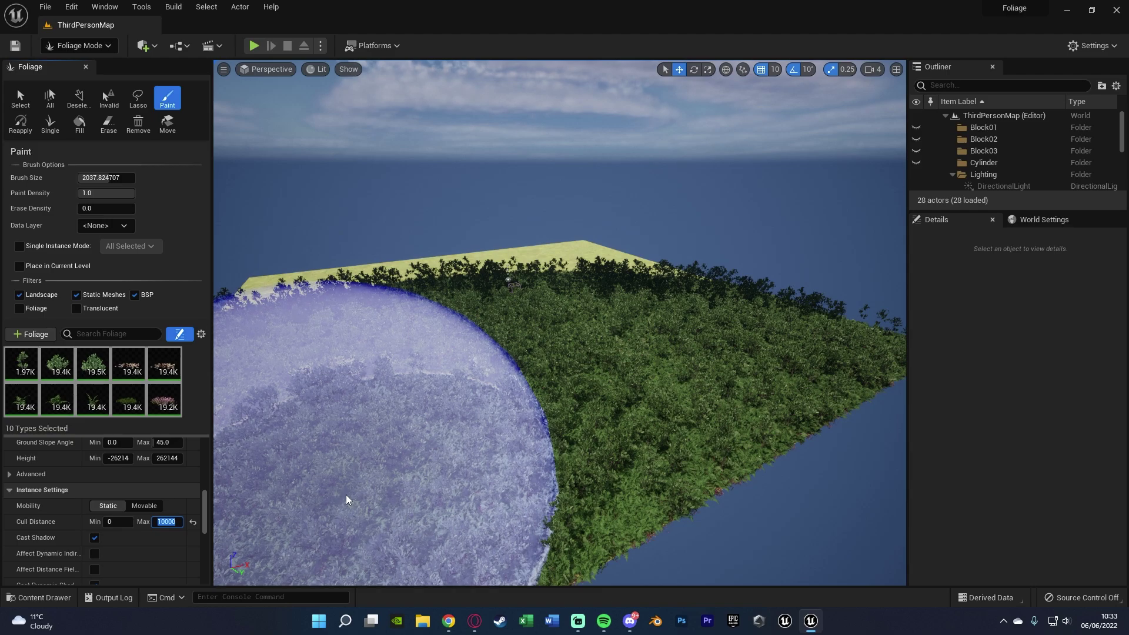
# - Check the culling from several camera distances and set the selected foliage types' maximum cull distance to 5000
pyautogui.moveTo(487, 369)
pyautogui.mouseDown(button='right')
pyautogui.moveTo(450, 350)
pyautogui.moveTo(474, 361)
pyautogui.mouseUp(button='right')
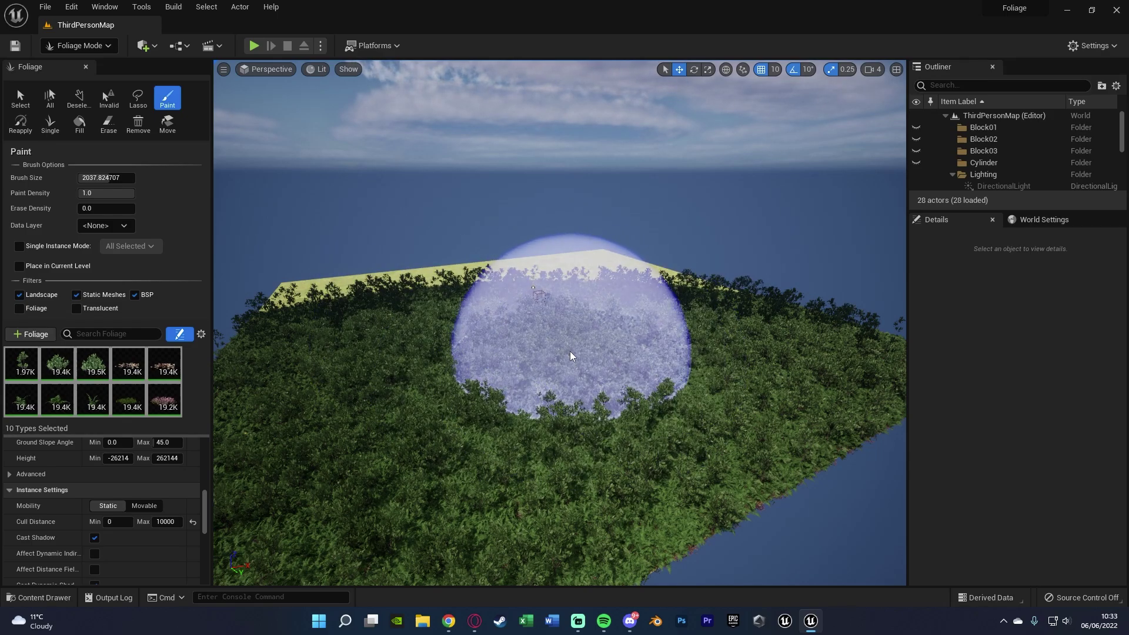
pyautogui.press('w')
pyautogui.moveTo(461, 268)
pyautogui.mouseDown(button='right')
pyautogui.moveTo(459, 236)
pyautogui.moveTo(461, 272)
pyautogui.mouseUp(button='right')
pyautogui.press('s')
pyautogui.moveTo(570, 351); pyautogui.dragTo(570, 351, button='right')
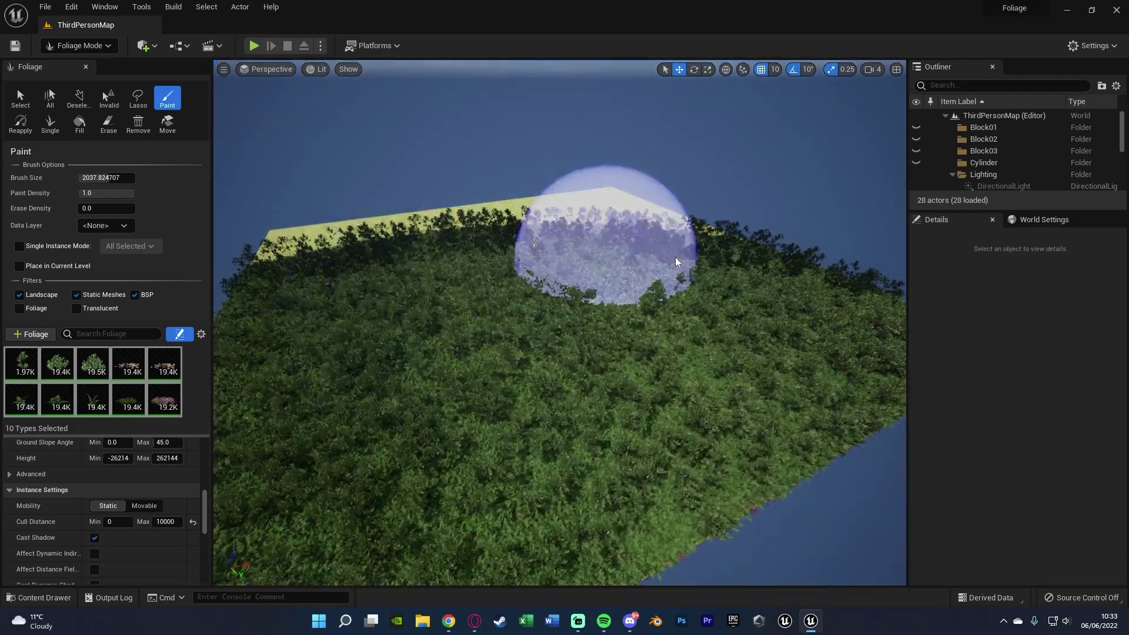
pyautogui.moveTo(676, 359); pyautogui.dragTo(676, 360, button='right')
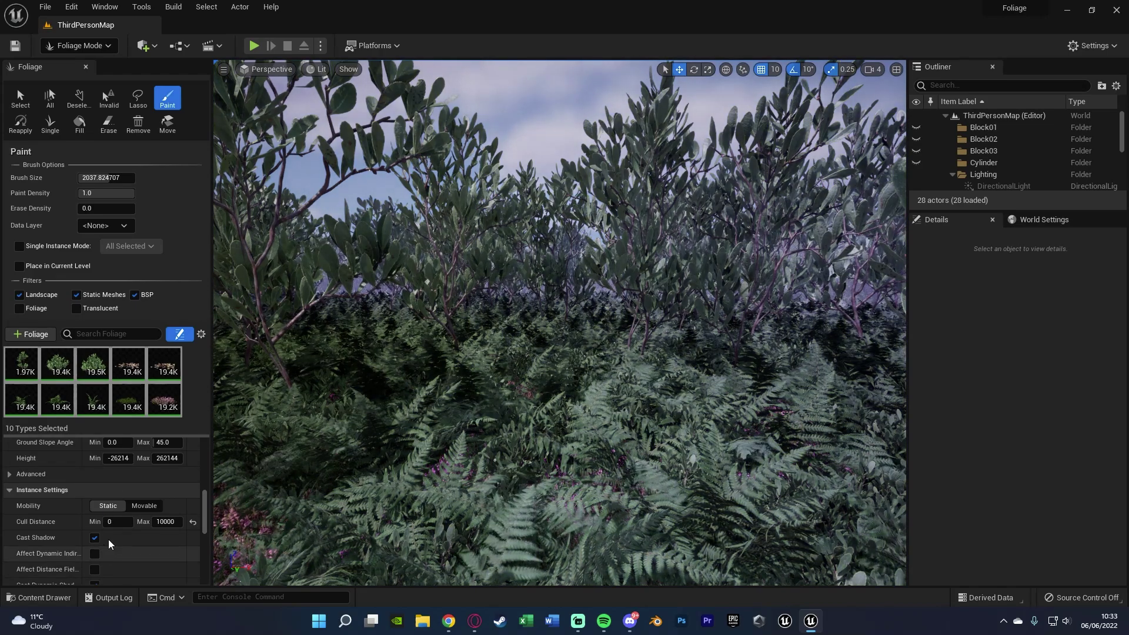
pyautogui.scroll(-1, 111, 538)
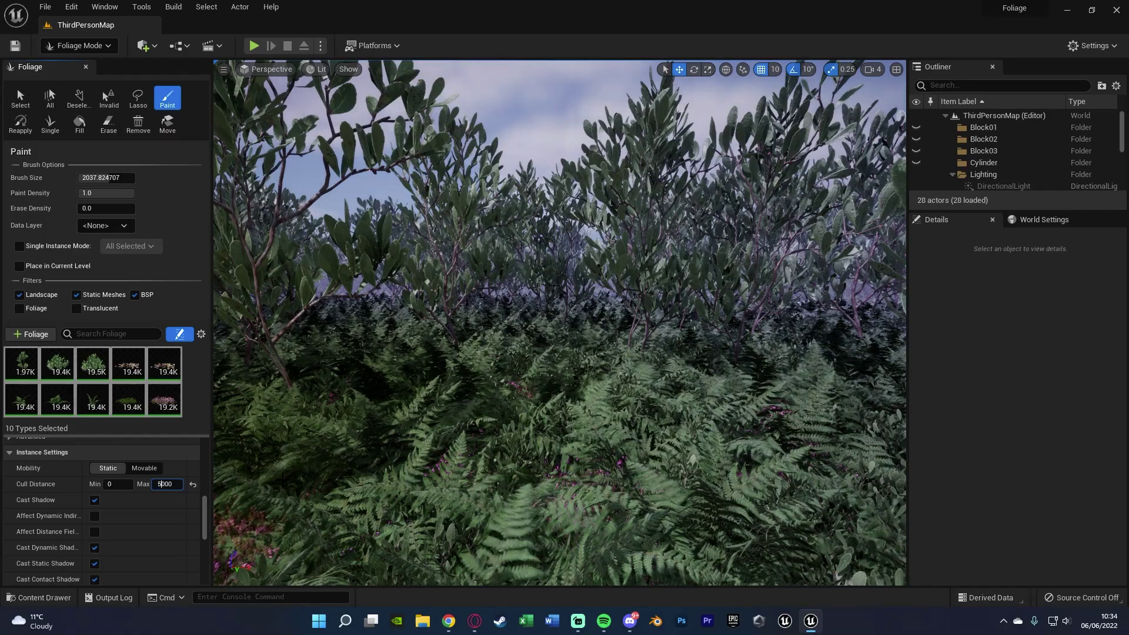
# - Select only the BogMyrtle_01 foliage type and set its maximum cull distance to 10000
pyautogui.moveTo(326, 352); pyautogui.dragTo(326, 400, button='right')
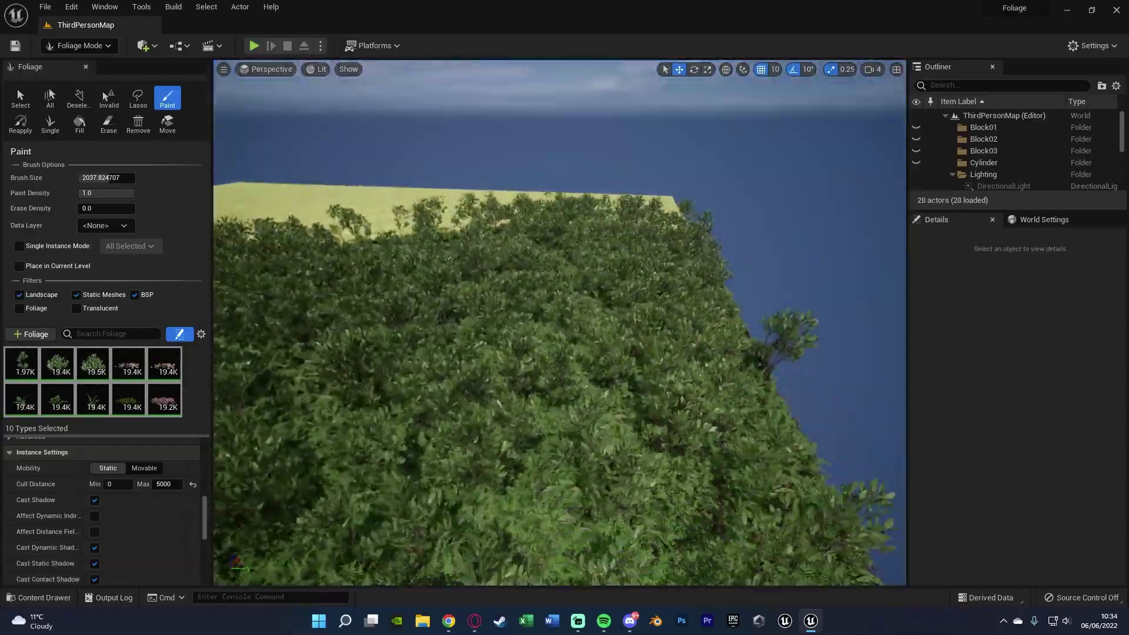
pyautogui.moveTo(558, 324); pyautogui.dragTo(559, 324, button='right')
pyautogui.moveTo(663, 308); pyautogui.dragTo(636, 240, button='right')
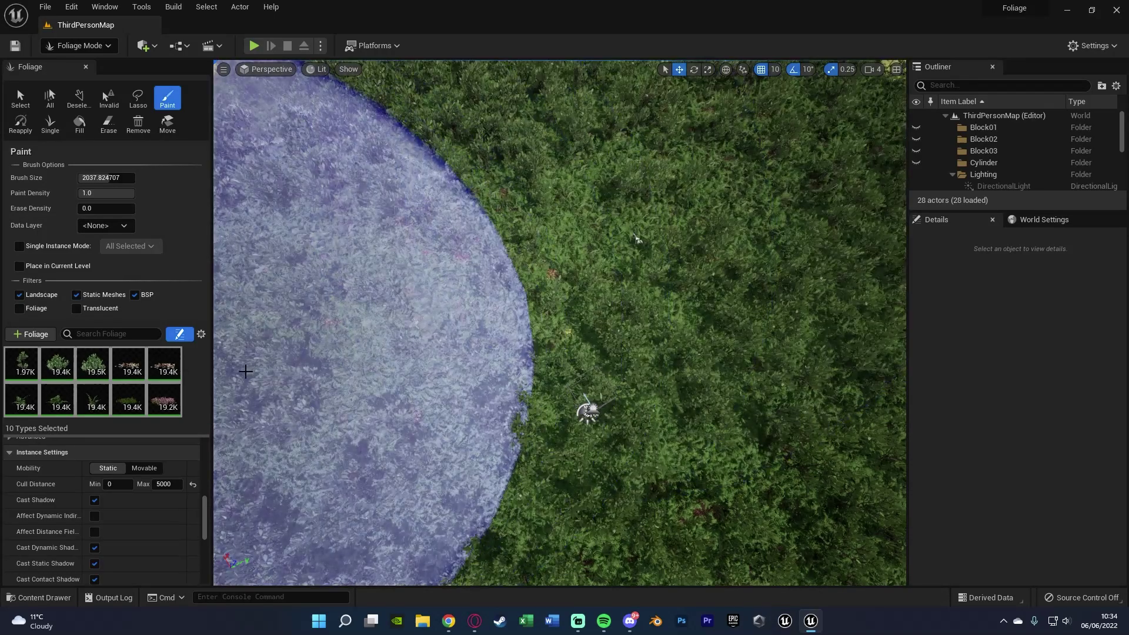
pyautogui.moveTo(244, 373)
pyautogui.mouseDown(button='right')
pyautogui.moveTo(377, 265)
pyautogui.moveTo(435, 288)
pyautogui.moveTo(412, 299)
pyautogui.mouseUp(button='right')
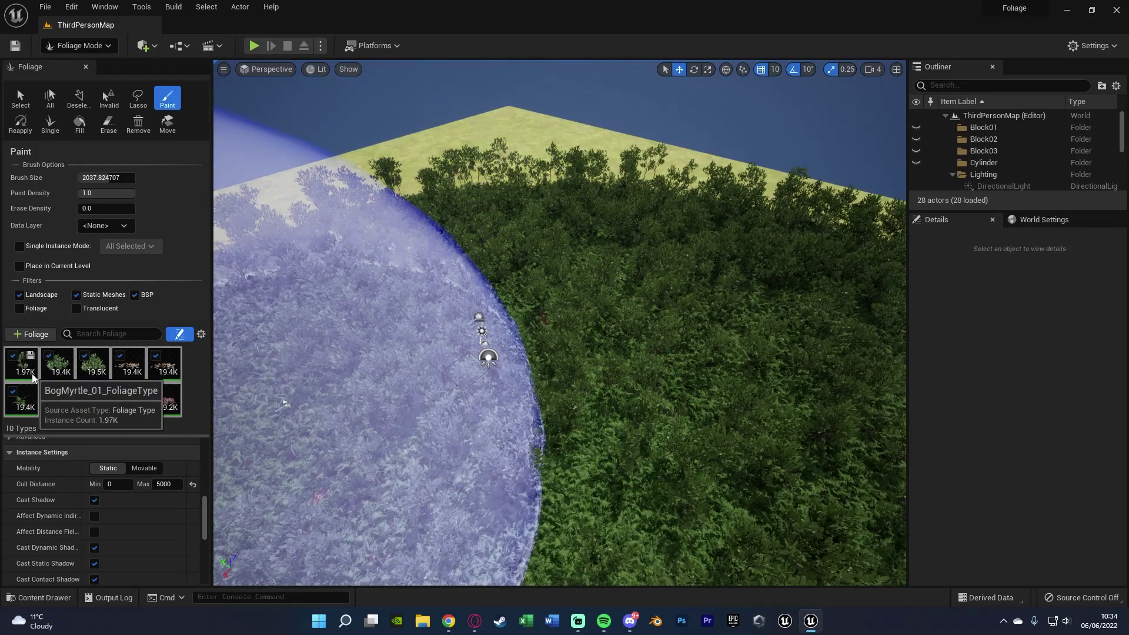
pyautogui.click(32, 372)
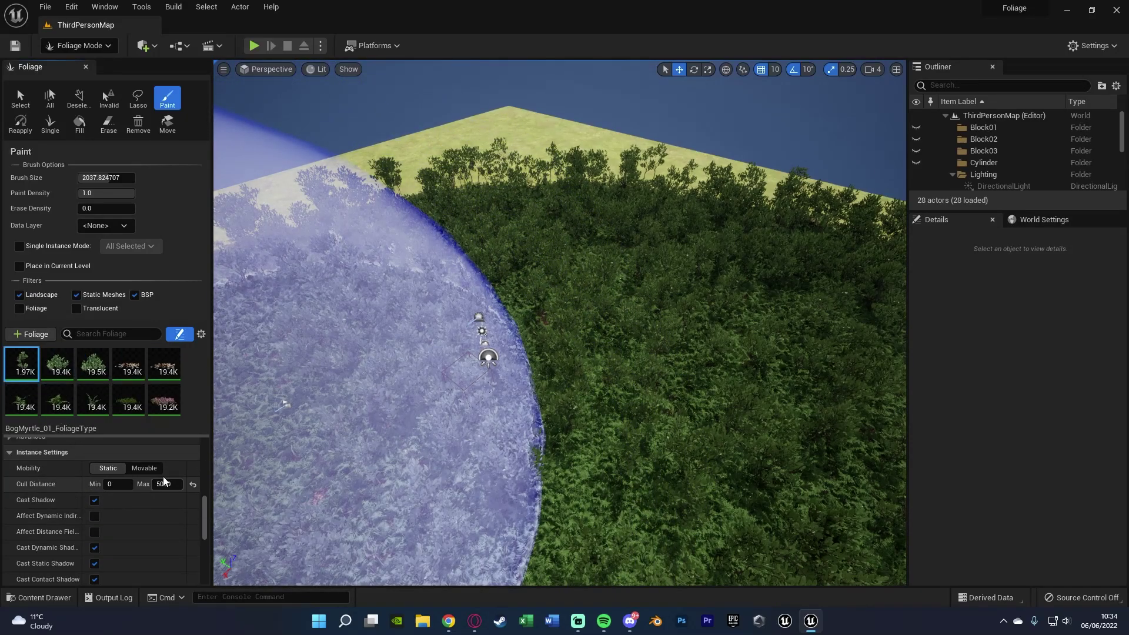
pyautogui.click(163, 485)
pyautogui.write('10000')
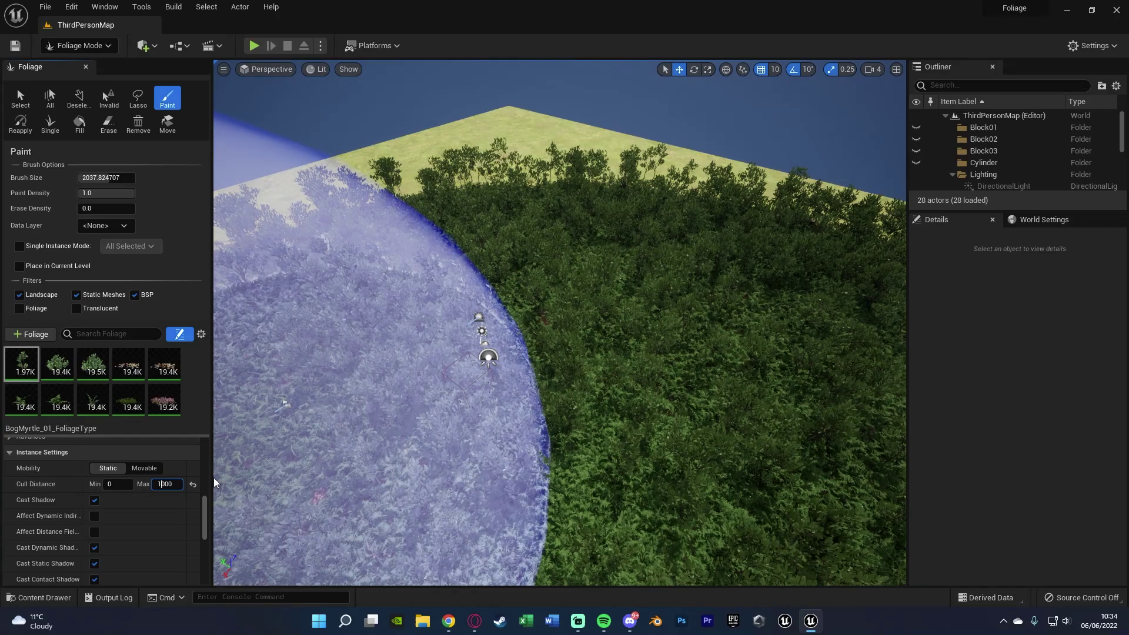
pyautogui.press('Return')
# - Select the SM_FieldGrass_01 foliage type and set its maximum cull distance to 2500
pyautogui.moveTo(524, 341); pyautogui.dragTo(885, 320, button='right')
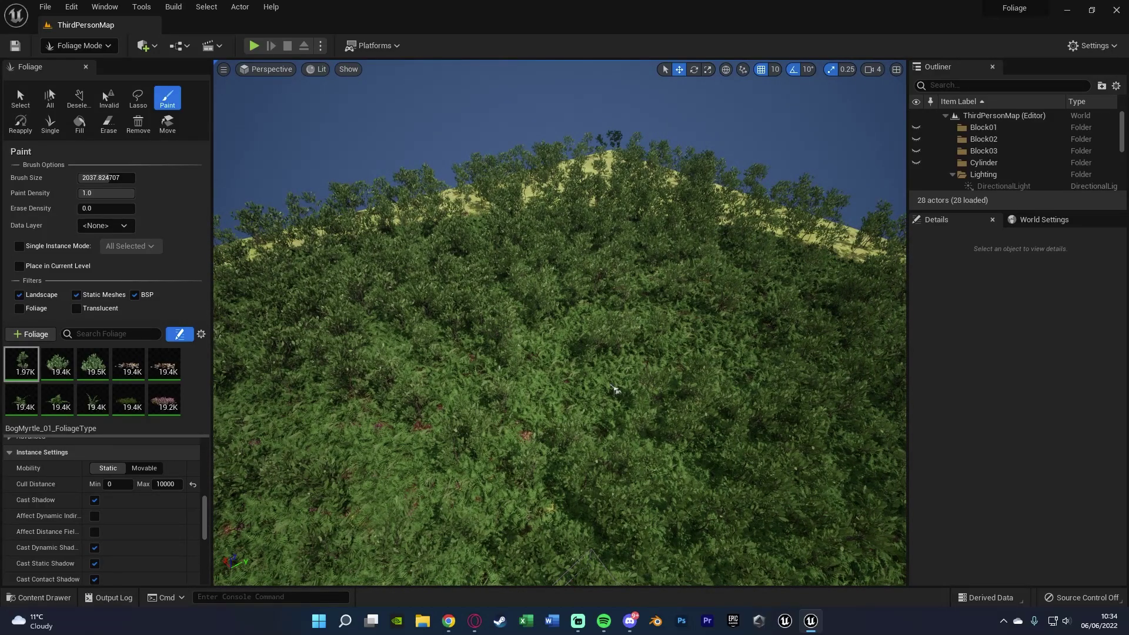
pyautogui.click(128, 399)
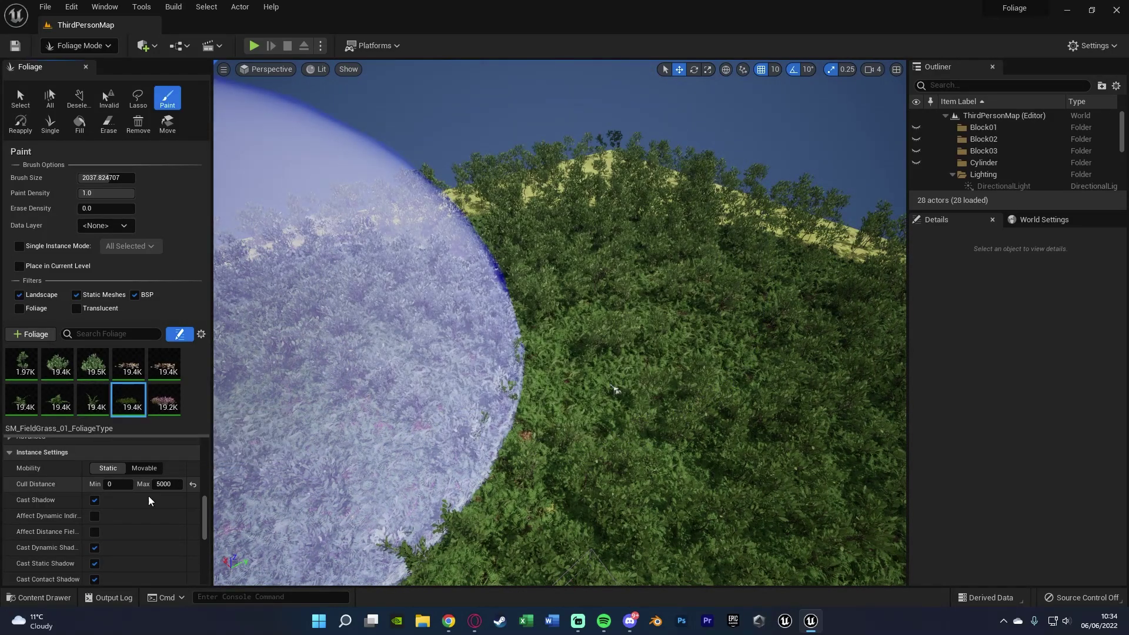
pyautogui.click(162, 484)
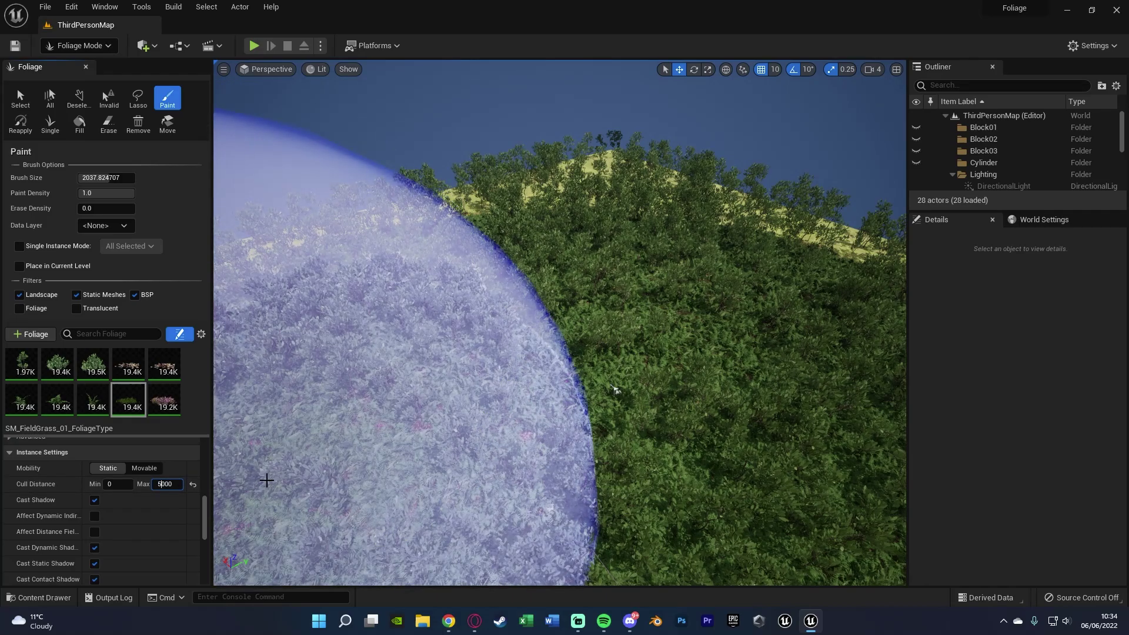
pyautogui.press('BackSpace')
pyautogui.press('Delete')
pyautogui.write('25')
pyautogui.press('Return')
# - Set the maximum cull distance of the SM_FieldGrass_01 foliage type to 100
pyautogui.moveTo(266, 481); pyautogui.dragTo(388, 491, button='right')
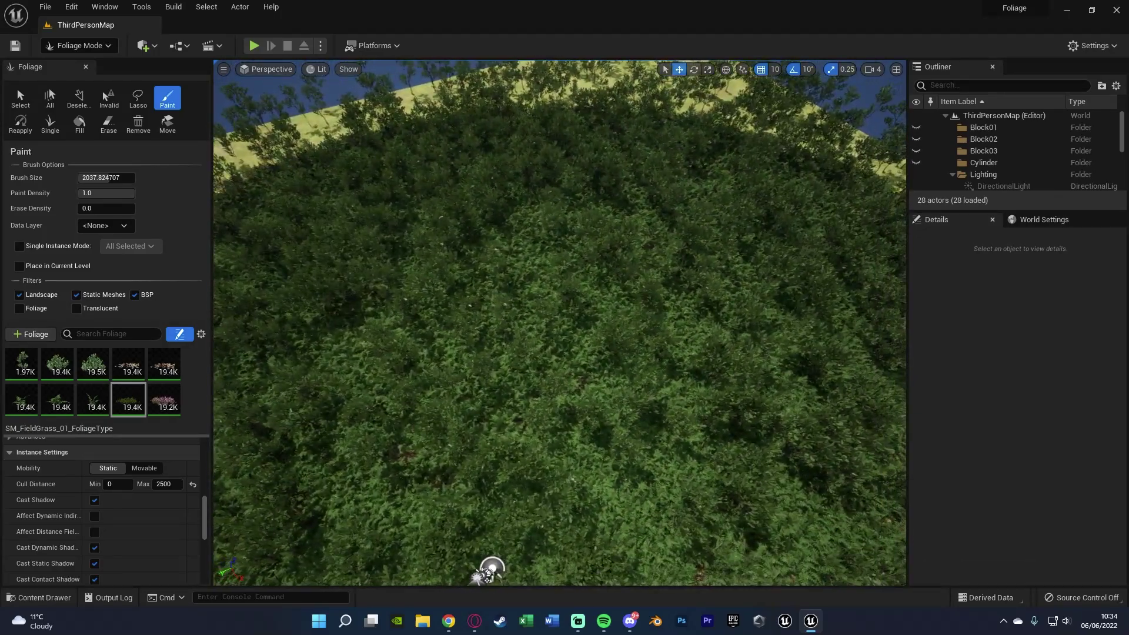
pyautogui.moveTo(491, 570); pyautogui.dragTo(232, 472, button='right')
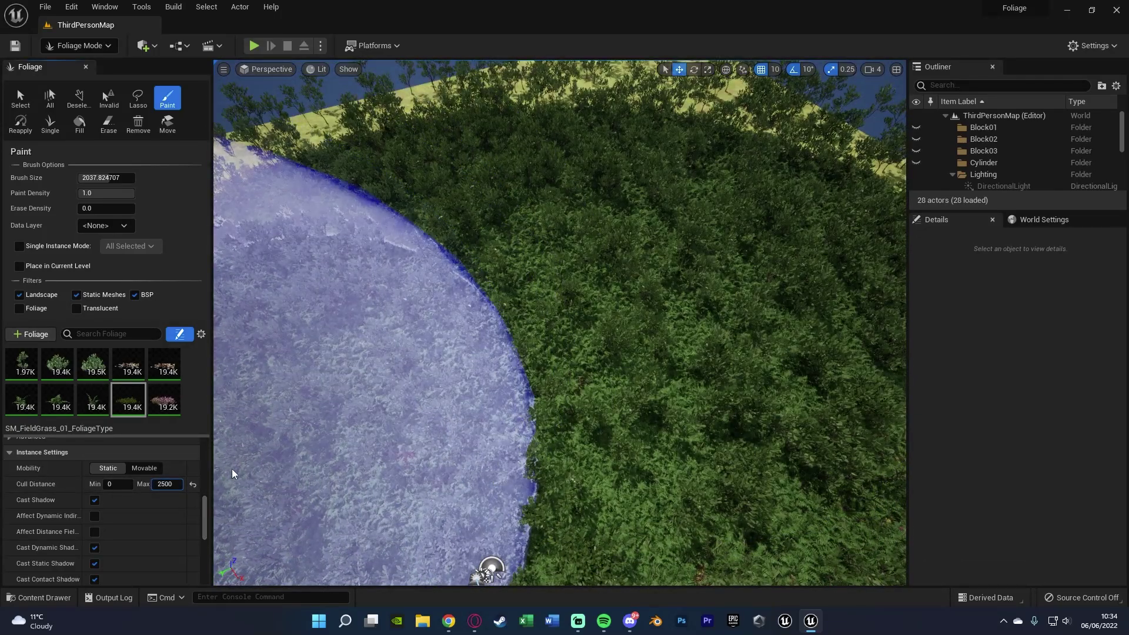
pyautogui.press('BackSpace')
pyautogui.press('BackSpace')
pyautogui.press('BackSpace')
pyautogui.press('BackSpace')
pyautogui.write('100')
pyautogui.press('Return')
# - Inspect the grass up close and set the SM_FieldGrass_01 maximum cull distance to 500
pyautogui.press('w')
pyautogui.moveTo(302, 414); pyautogui.dragTo(306, 453, button='right')
pyautogui.press('s')
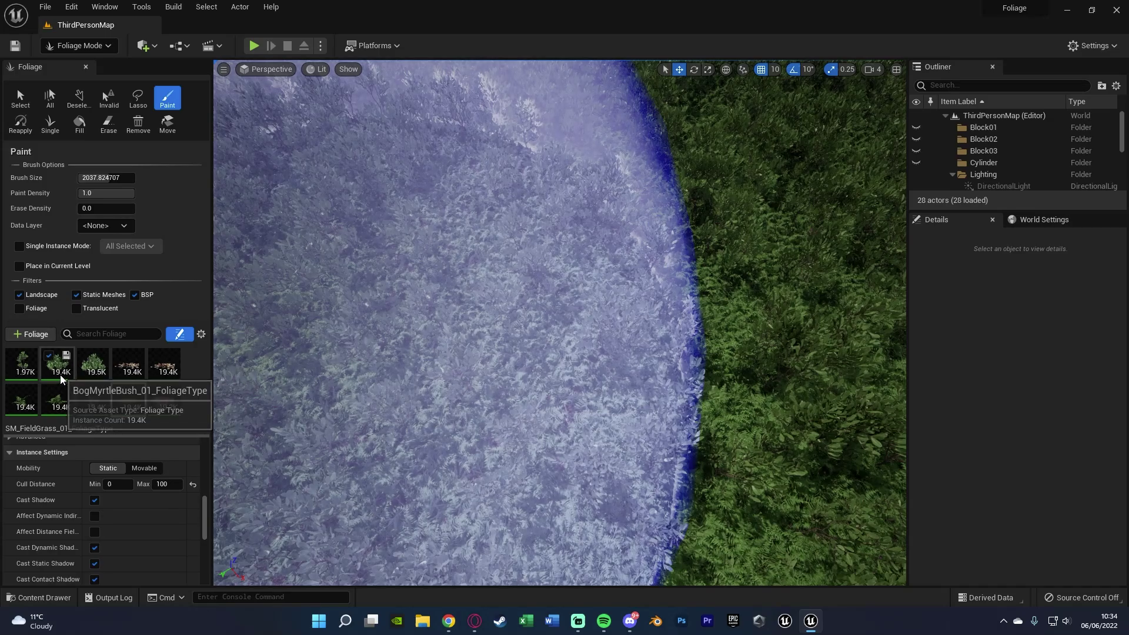
pyautogui.click(161, 485)
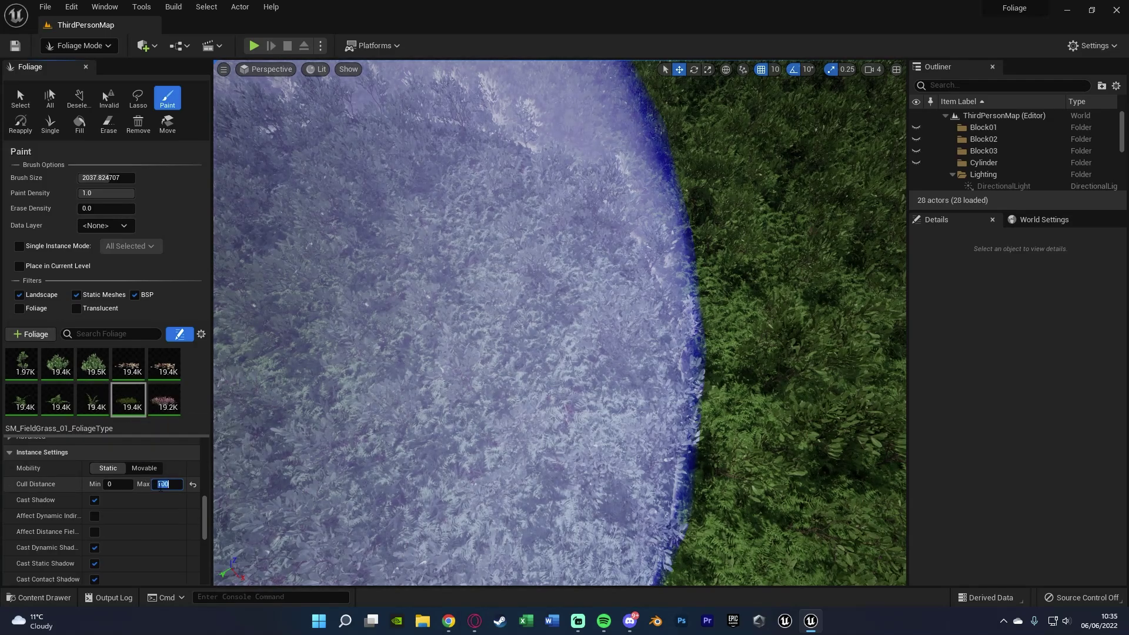
pyautogui.press('Left')
pyautogui.press('s')
pyautogui.moveTo(300, 353); pyautogui.dragTo(297, 321, button='right')
# - Play the level in the editor and run the character through the foliage to examine the culling at ground level
pyautogui.click(253, 46)
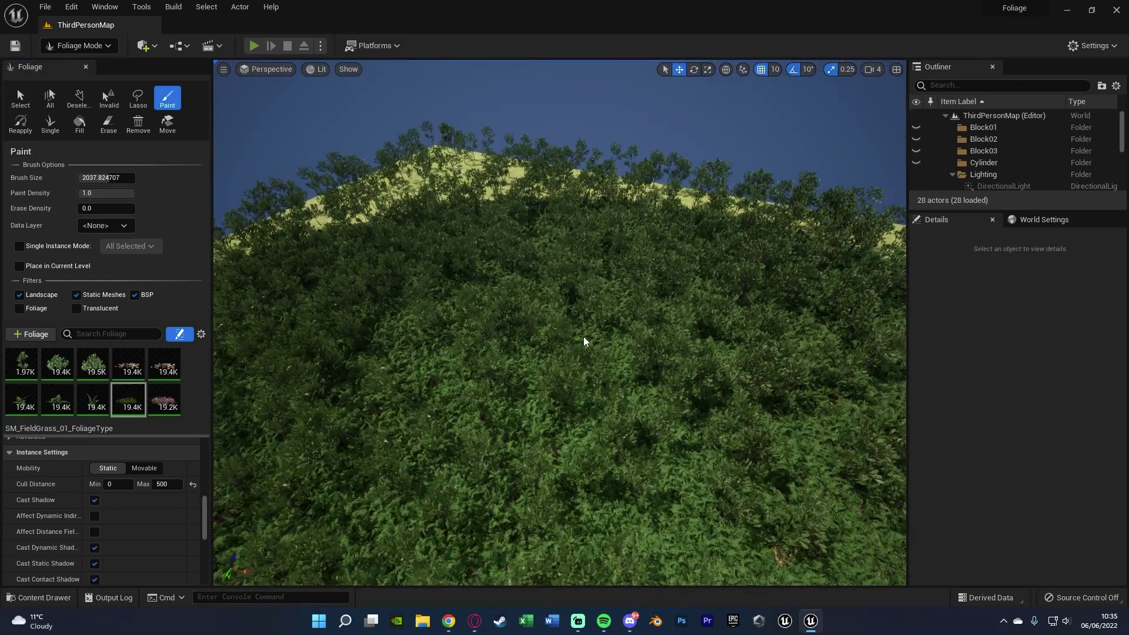
pyautogui.press('s')
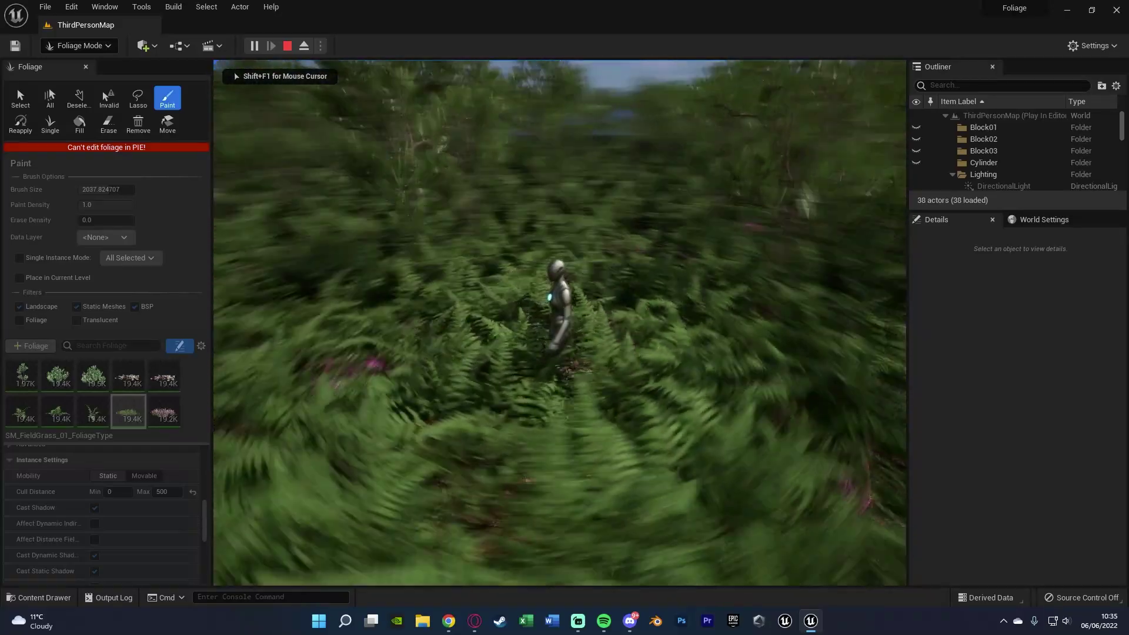
pyautogui.press('w')
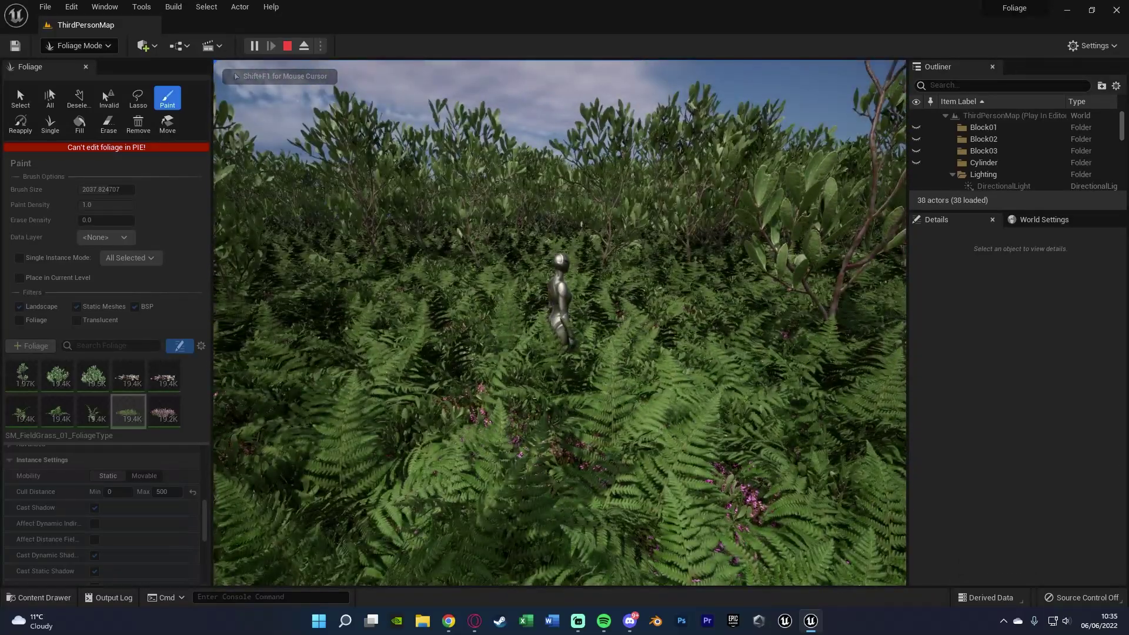
pyautogui.press('w')
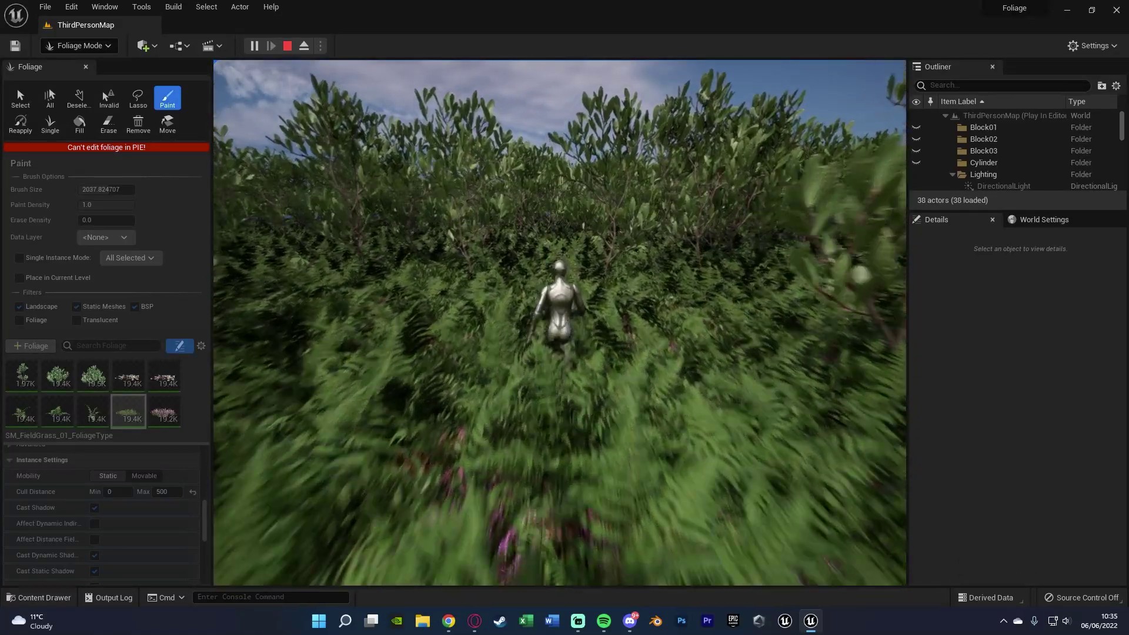
pyautogui.press('w')
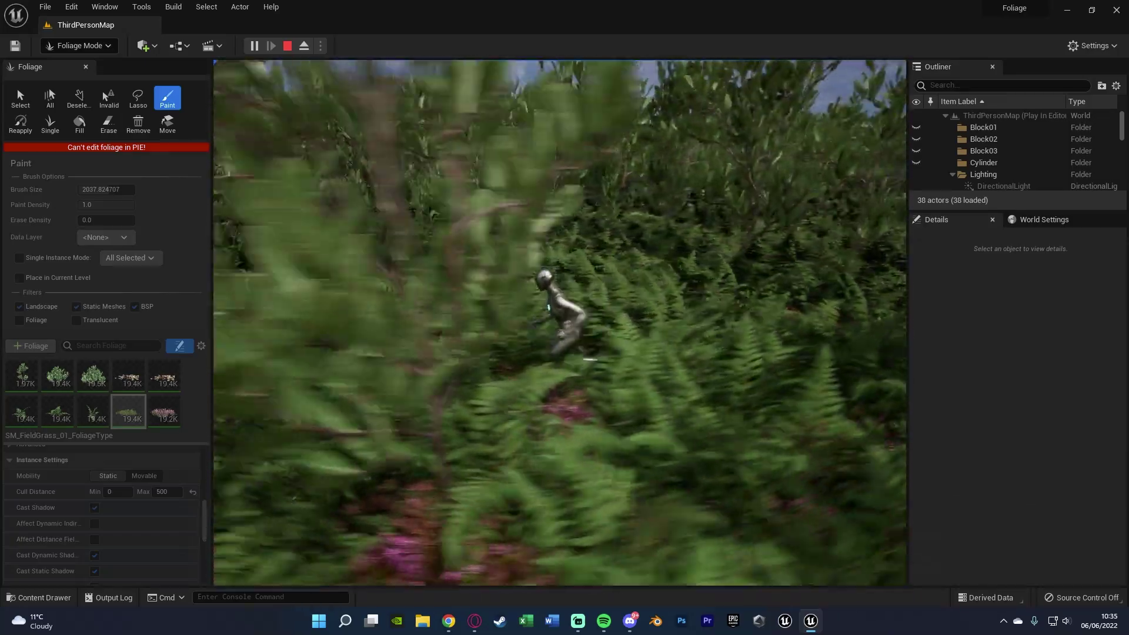
pyautogui.press('w')
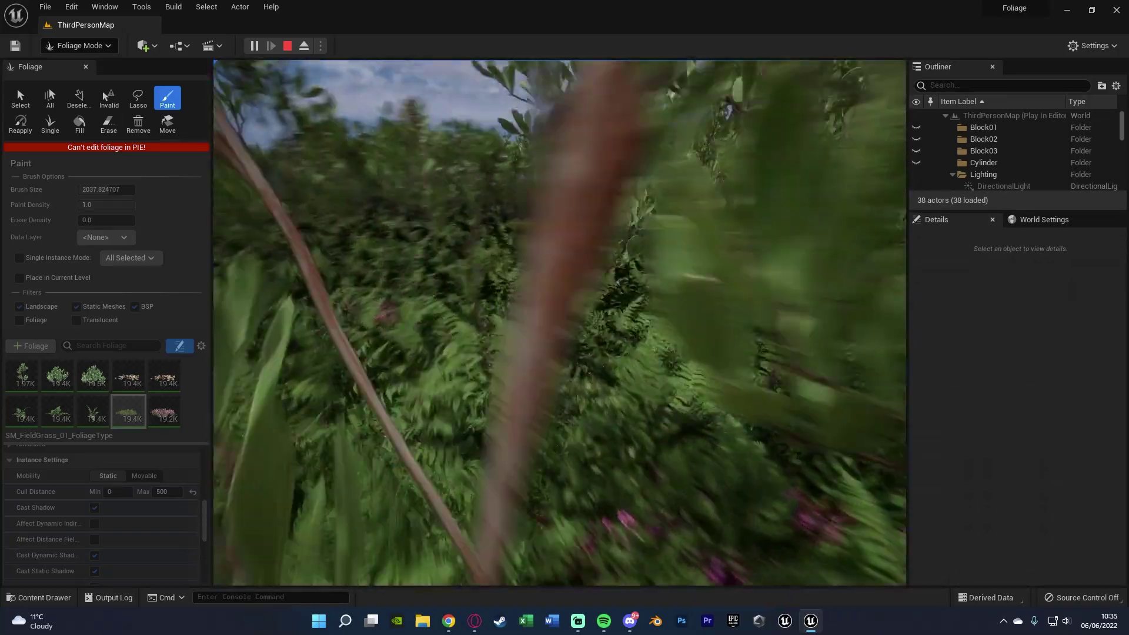
pyautogui.press('w')
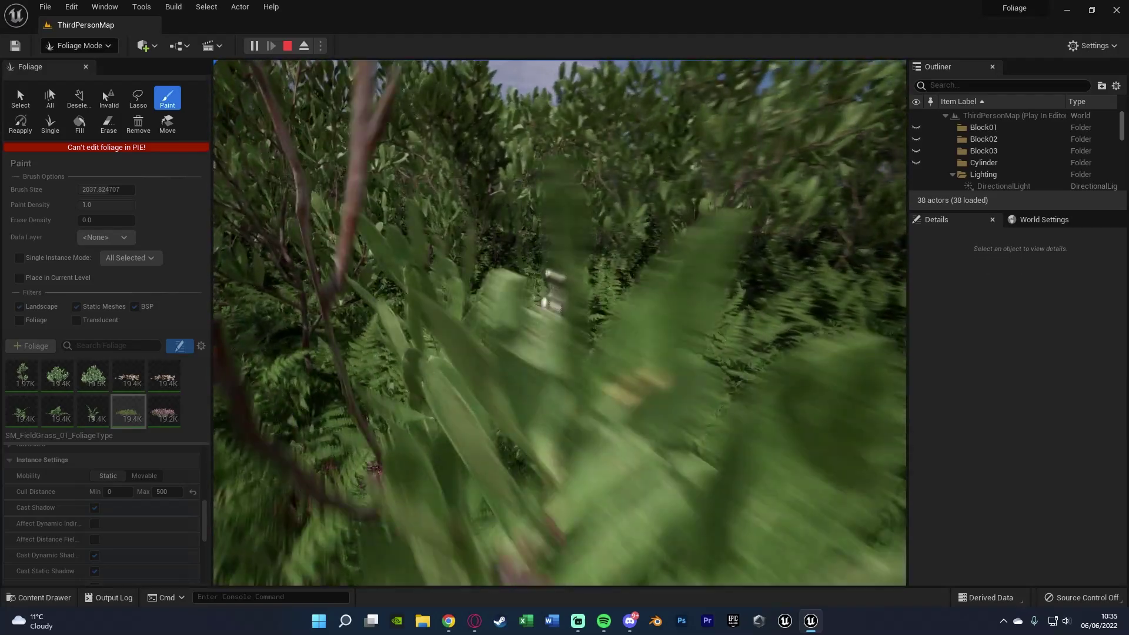
pyautogui.press('w')
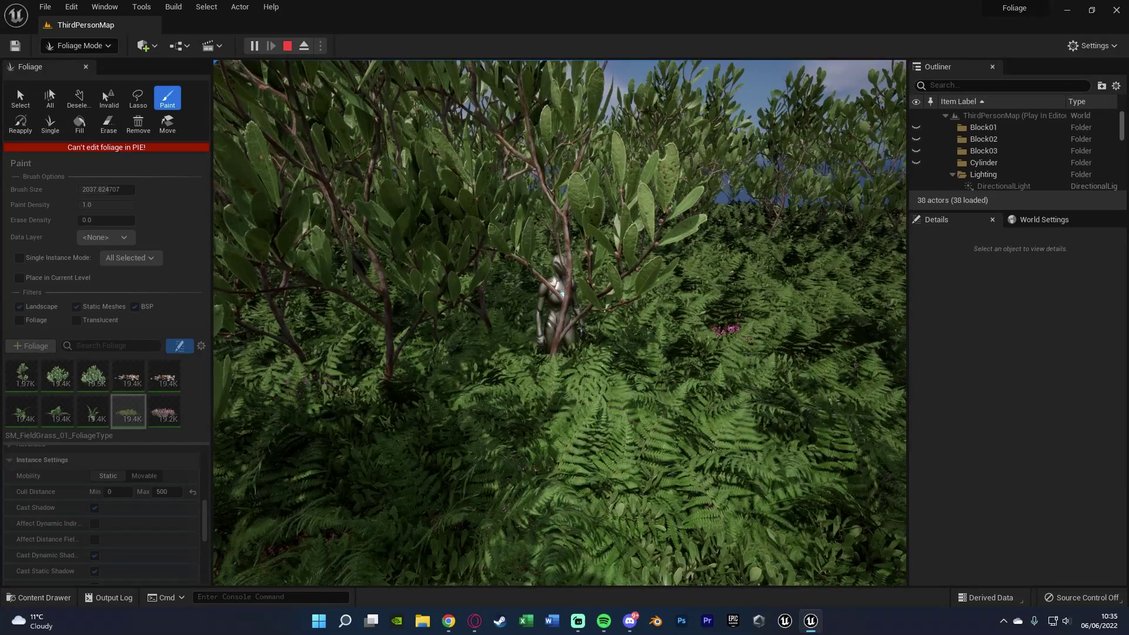
# - Run the console command "stat fps" in the playing level and return control to the game view
pyautogui.press('`')
pyautogui.write('sta')
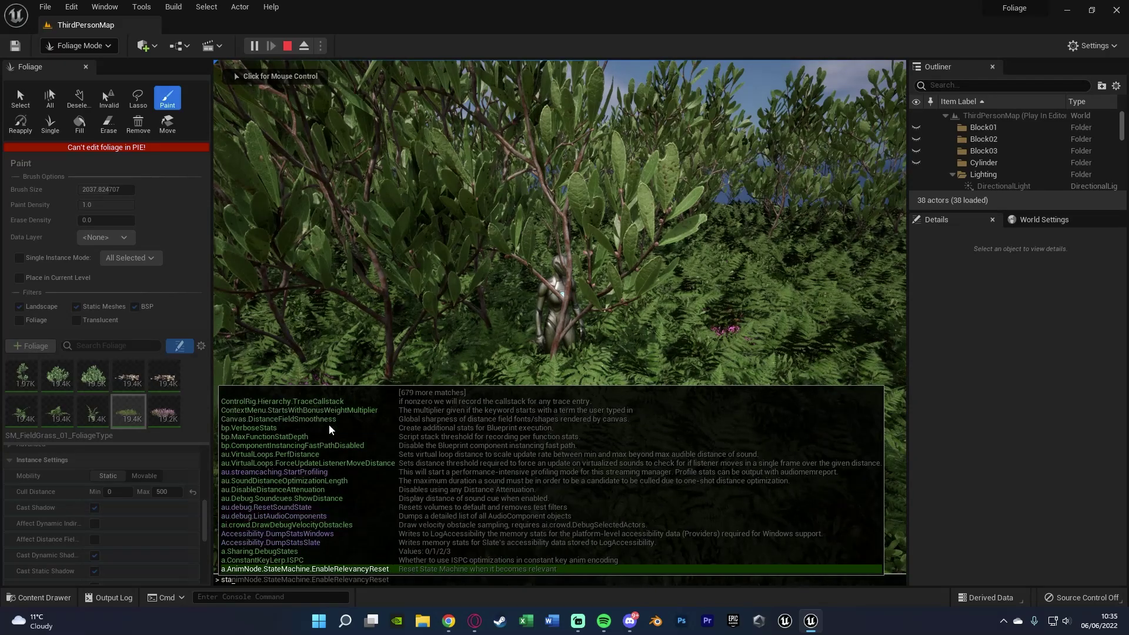
pyautogui.write('t fps')
pyautogui.press('Return')
pyautogui.click(329, 424)
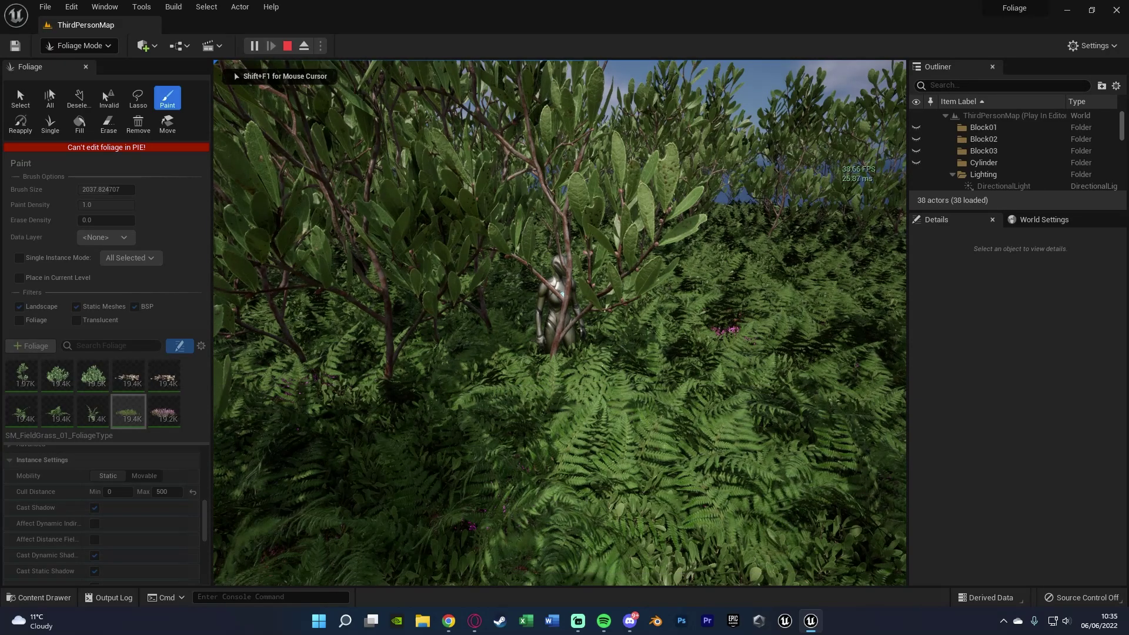
# - Run the character through the foliage to check the frame rate with culling active, and end the play session
pyautogui.press('w')
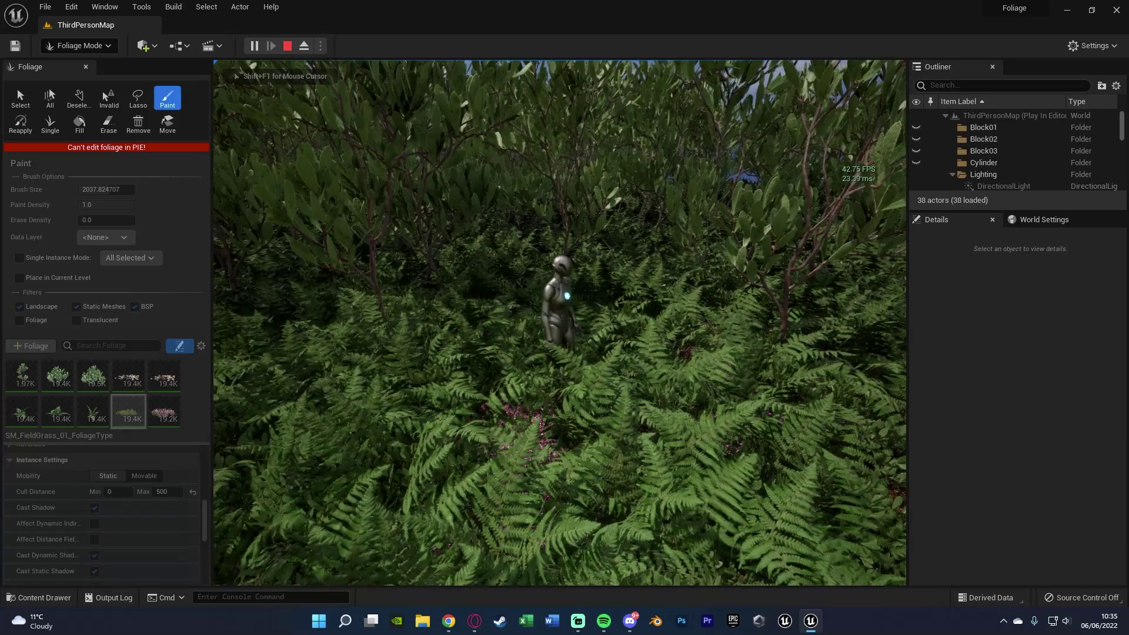
pyautogui.press('w')
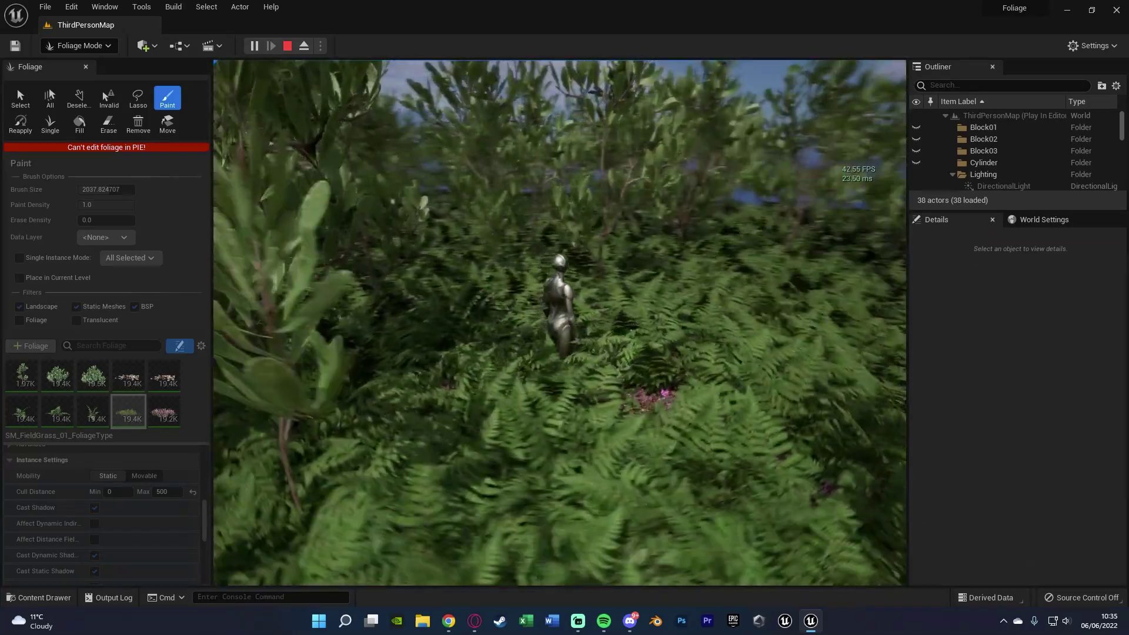
pyautogui.press('w')
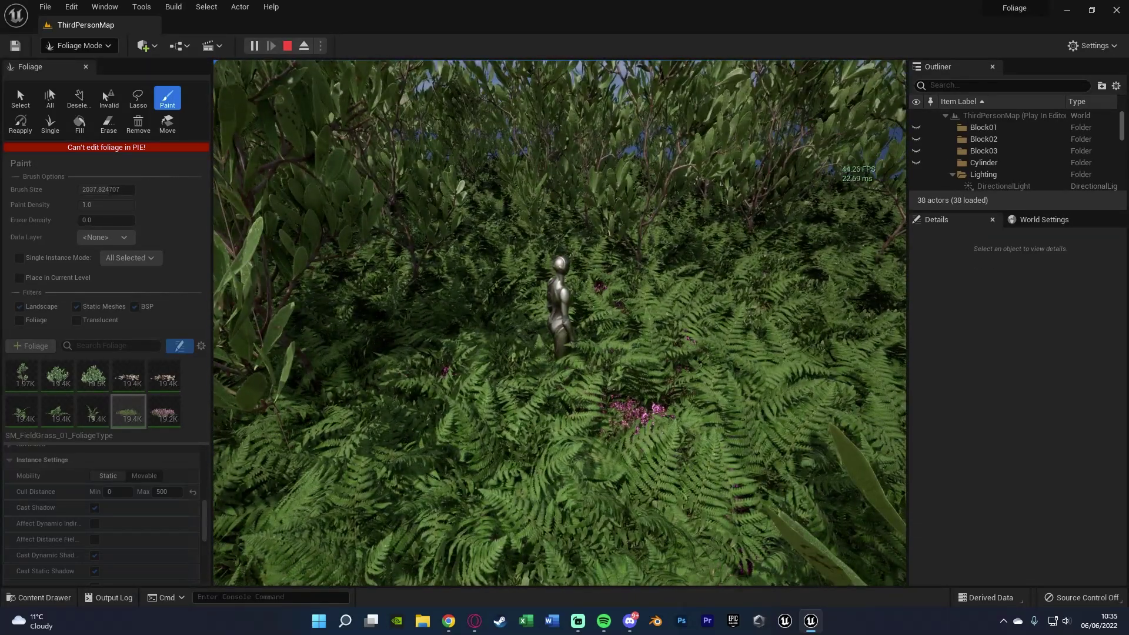
pyautogui.press('Escape')
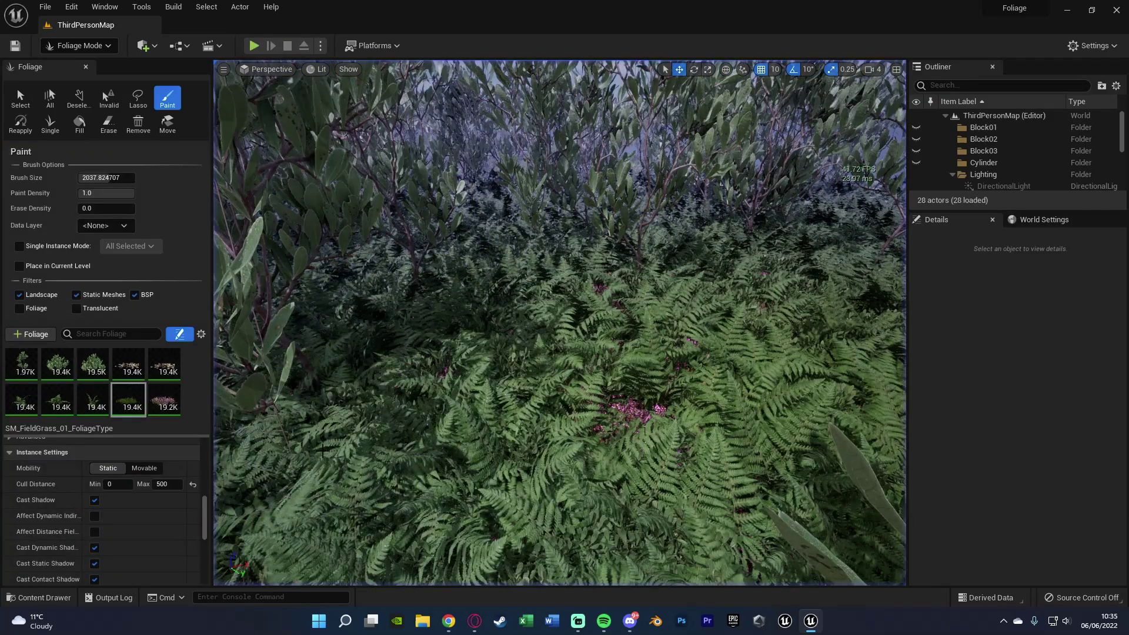
# - Select all ten foliage types and reset their cull distance to the default minimum 0 and maximum 0
pyautogui.click(36, 374)
pyautogui.keyDown('shift'); pyautogui.click(160, 408); pyautogui.keyUp('shift')
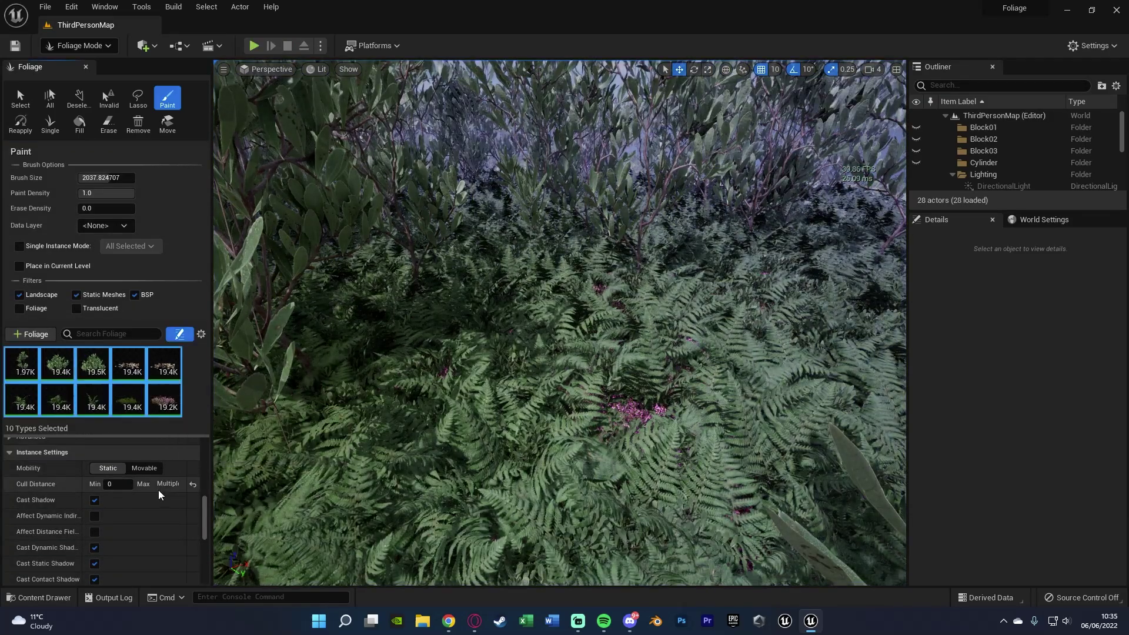
pyautogui.click(192, 485)
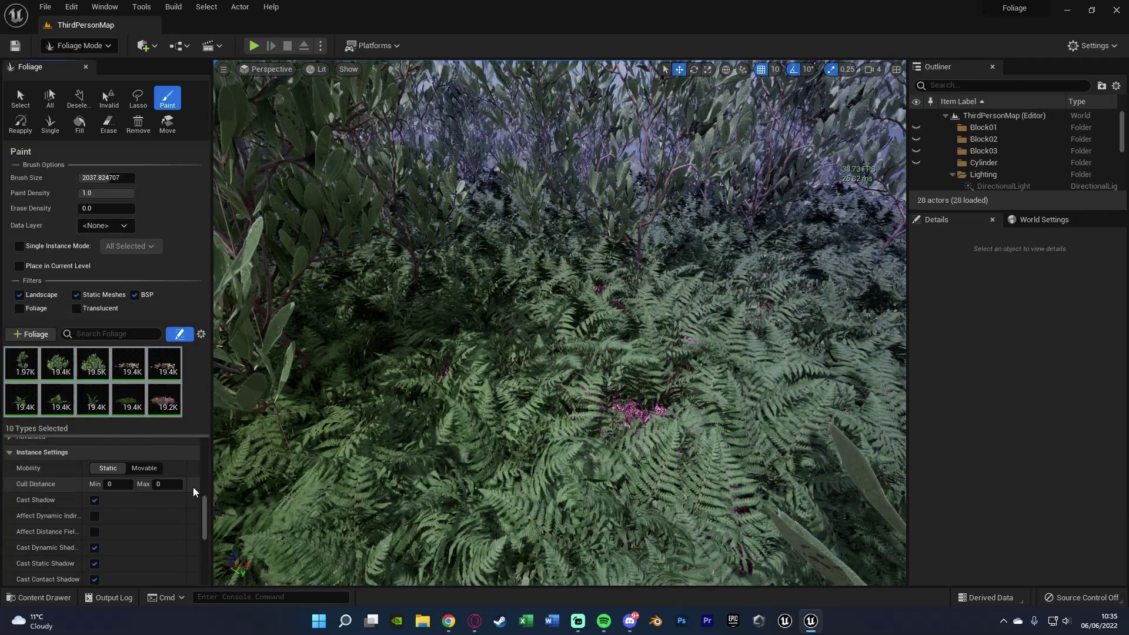
# - Play the level and run the character through the unculled foliage to compare the frame rate, ending the play session when done
pyautogui.click(254, 47)
pyautogui.click(660, 335)
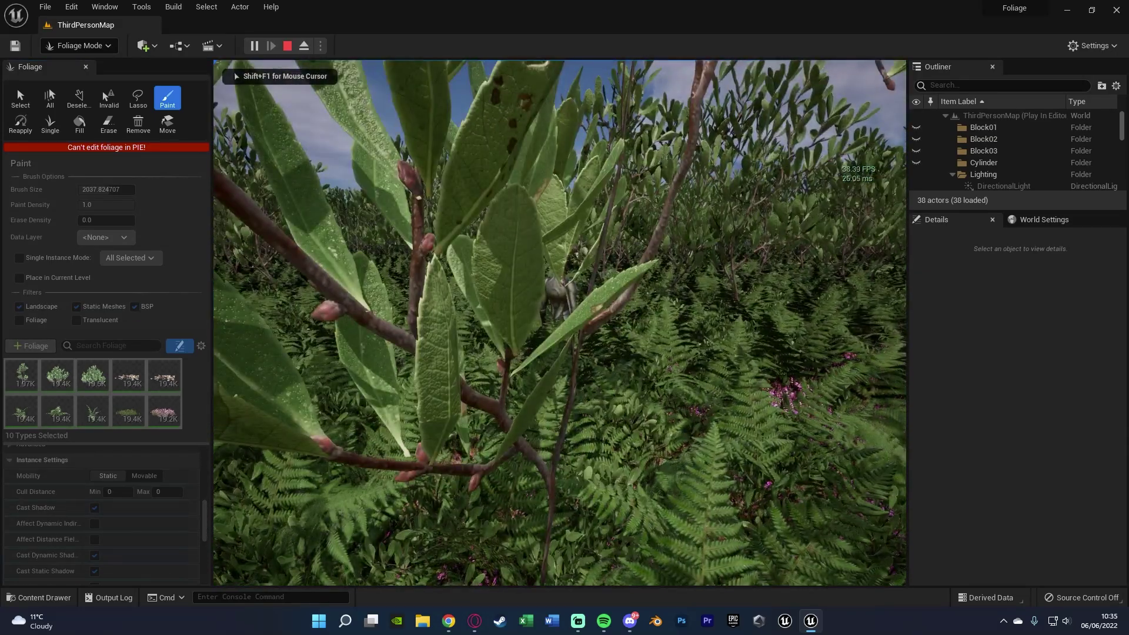
pyautogui.moveTo(560, 322)
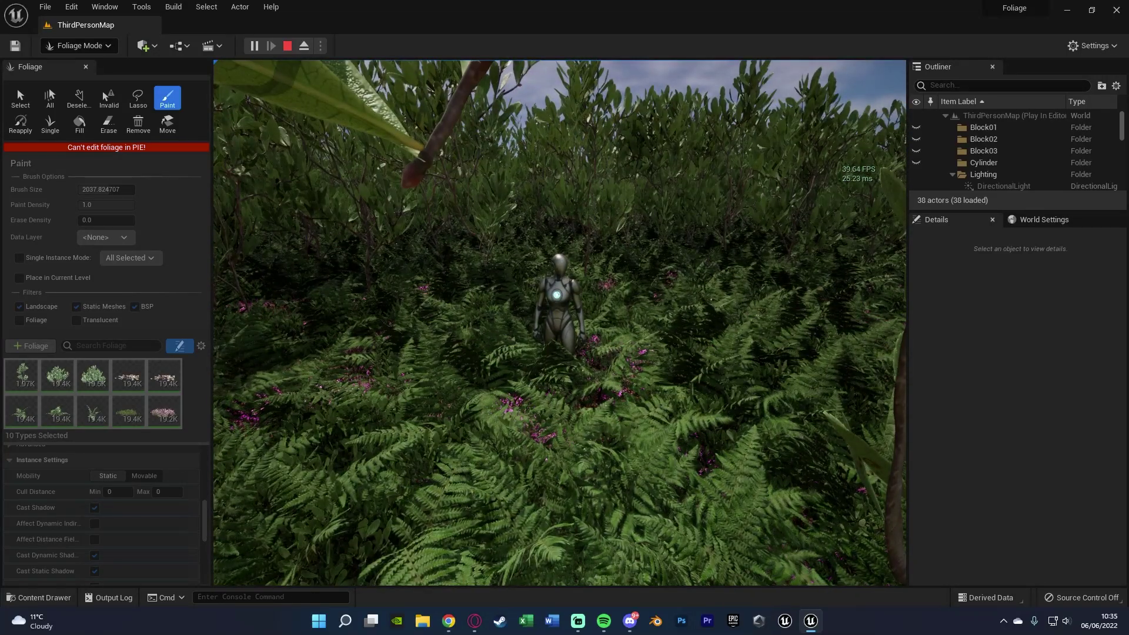
pyautogui.press('w')
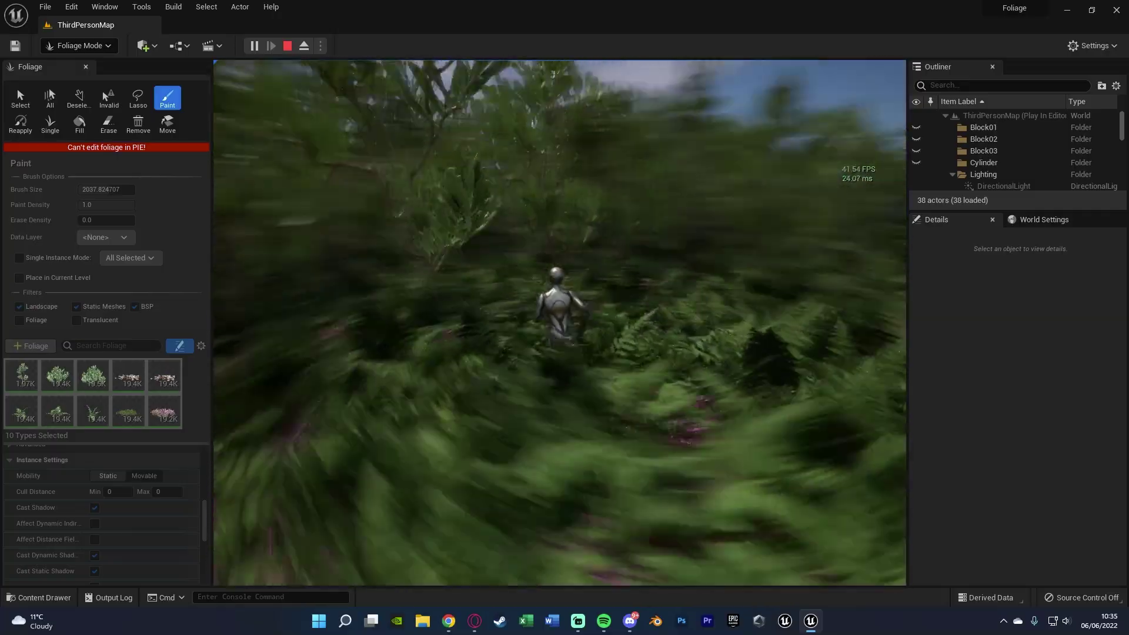
pyautogui.press('w')
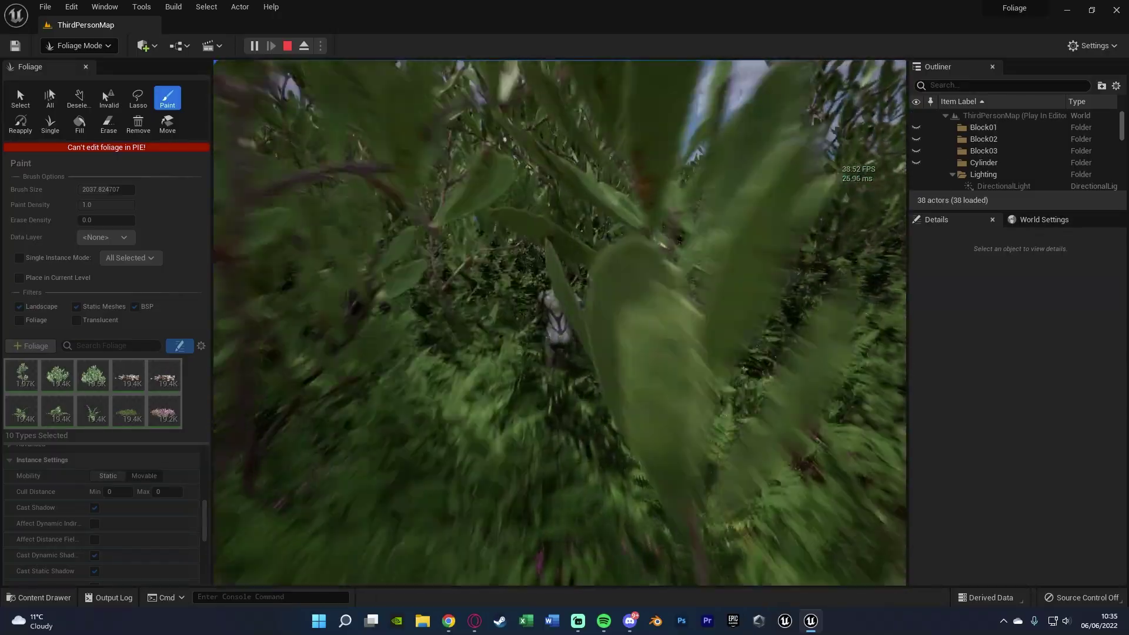
pyautogui.press('w')
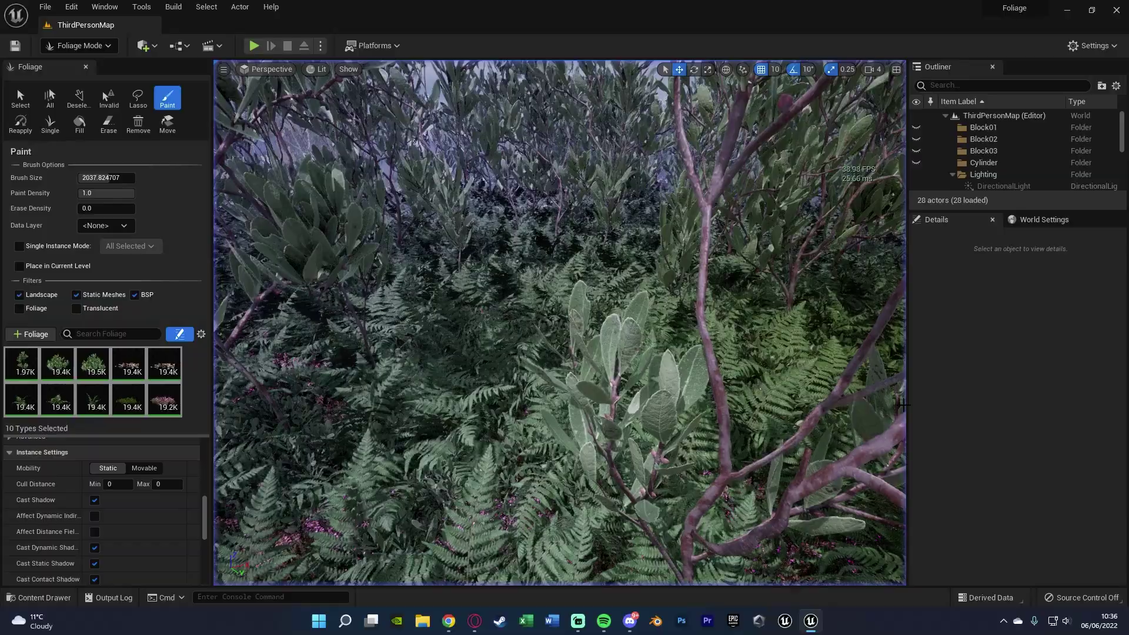
# - Set the maximum cull distance of all ten selected foliage types to 5000 and check the effect from above the foliage
pyautogui.press('s')
pyautogui.moveTo(904, 405)
pyautogui.mouseDown(button='right')
pyautogui.moveTo(841, 426)
pyautogui.moveTo(806, 417)
pyautogui.moveTo(794, 359)
pyautogui.moveTo(806, 411)
pyautogui.moveTo(941, 405)
pyautogui.moveTo(723, 382)
pyautogui.mouseUp(button='right')
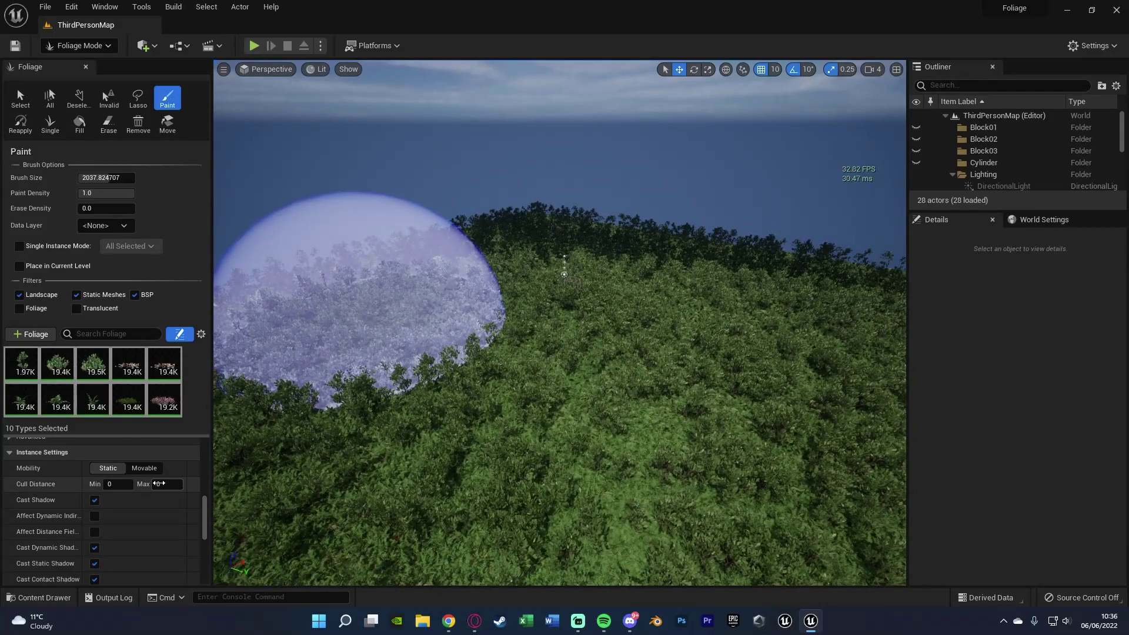
pyautogui.click(163, 484)
pyautogui.moveTo(507, 311); pyautogui.dragTo(641, 359, button='right')
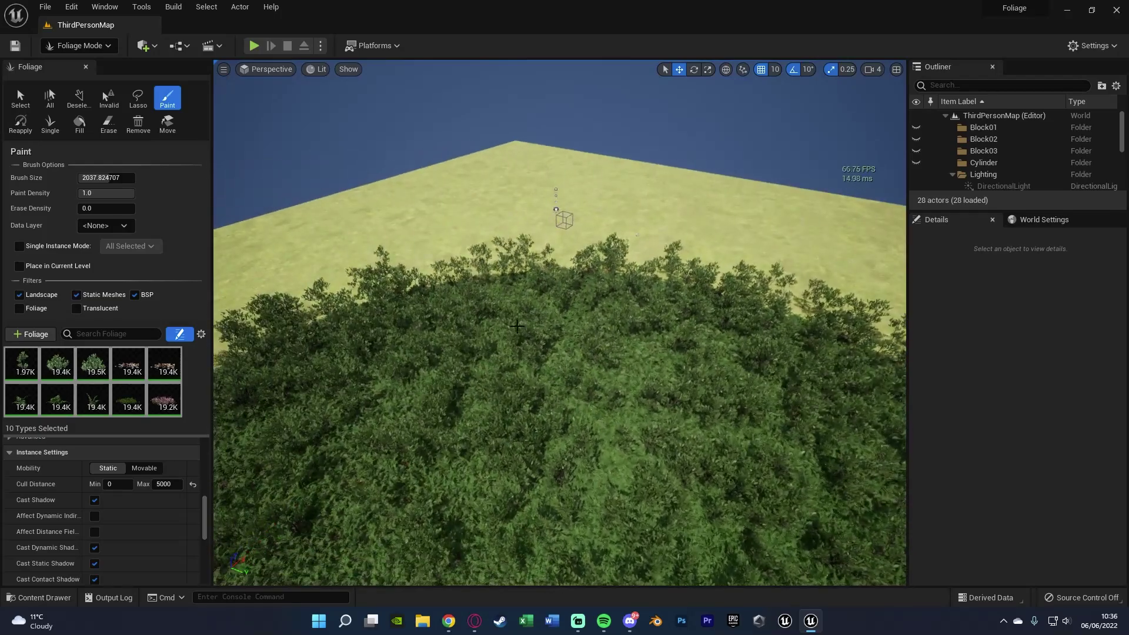
# - Switch the editor from Foliage to Select mode and look over the culled foliage from above
pyautogui.click(89, 46)
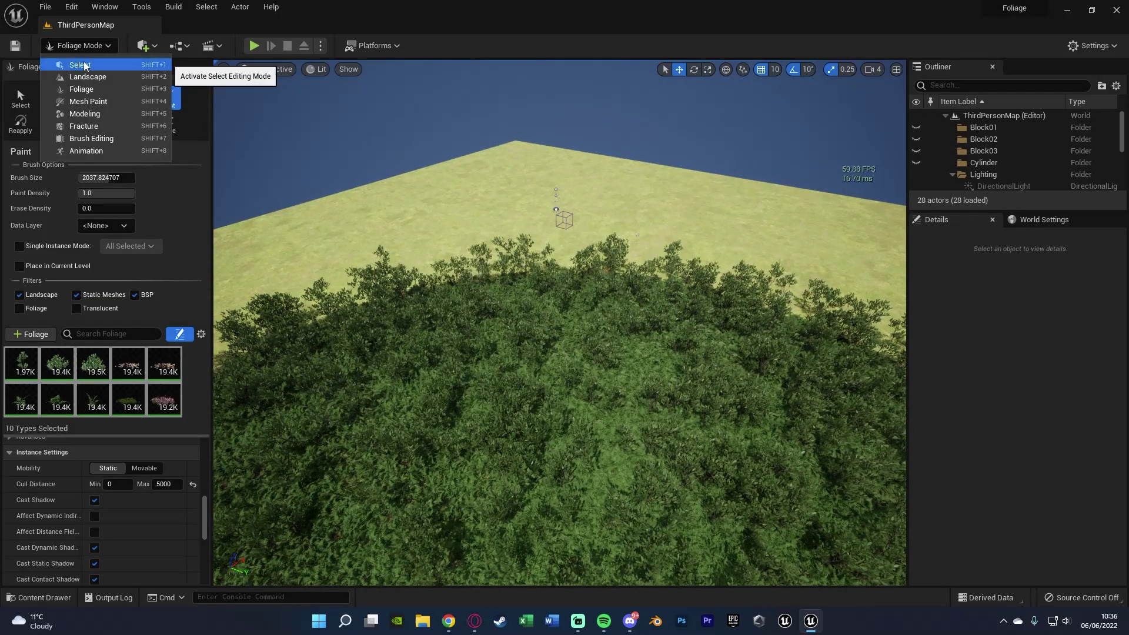
pyautogui.click(84, 66)
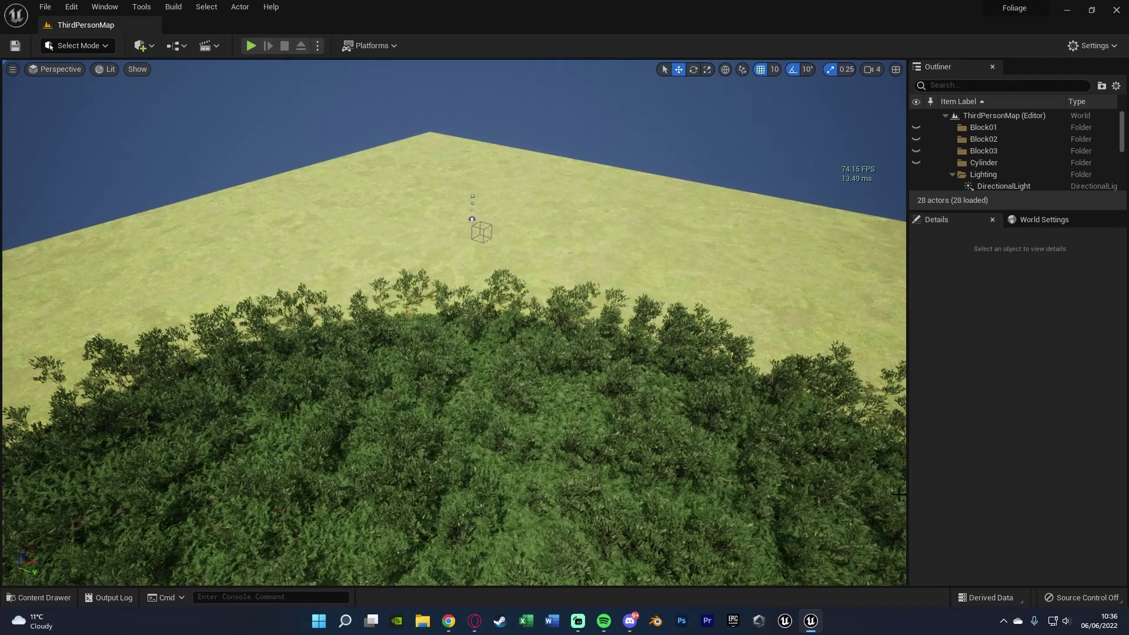
pyautogui.moveTo(668, 359); pyautogui.dragTo(668, 359, button='right')
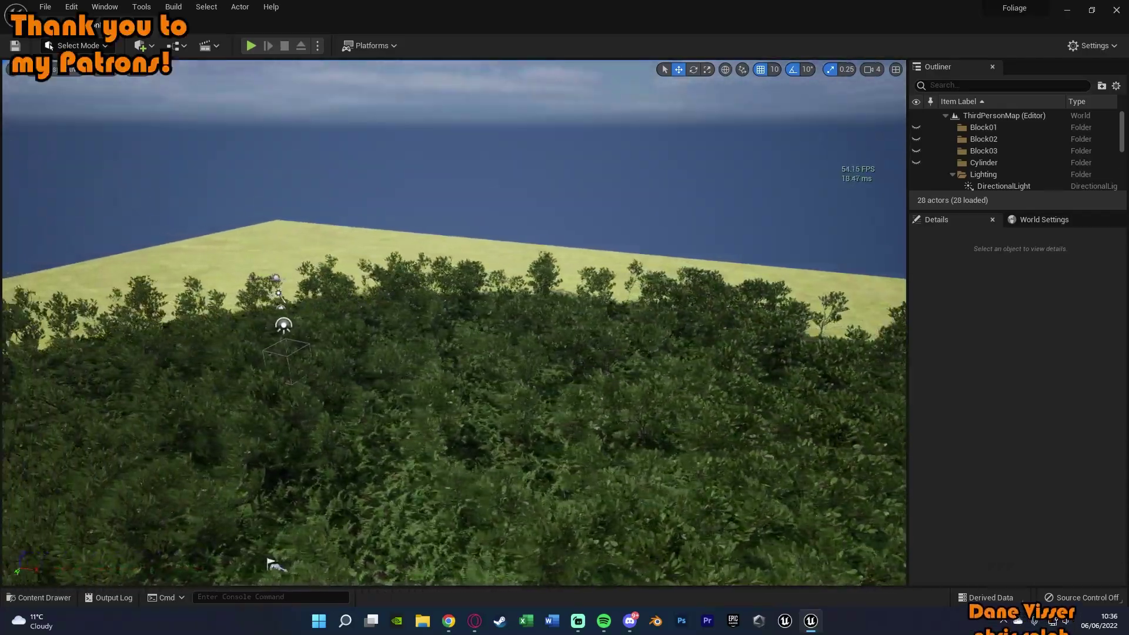
pyautogui.moveTo(668, 359); pyautogui.dragTo(668, 359, button='right')
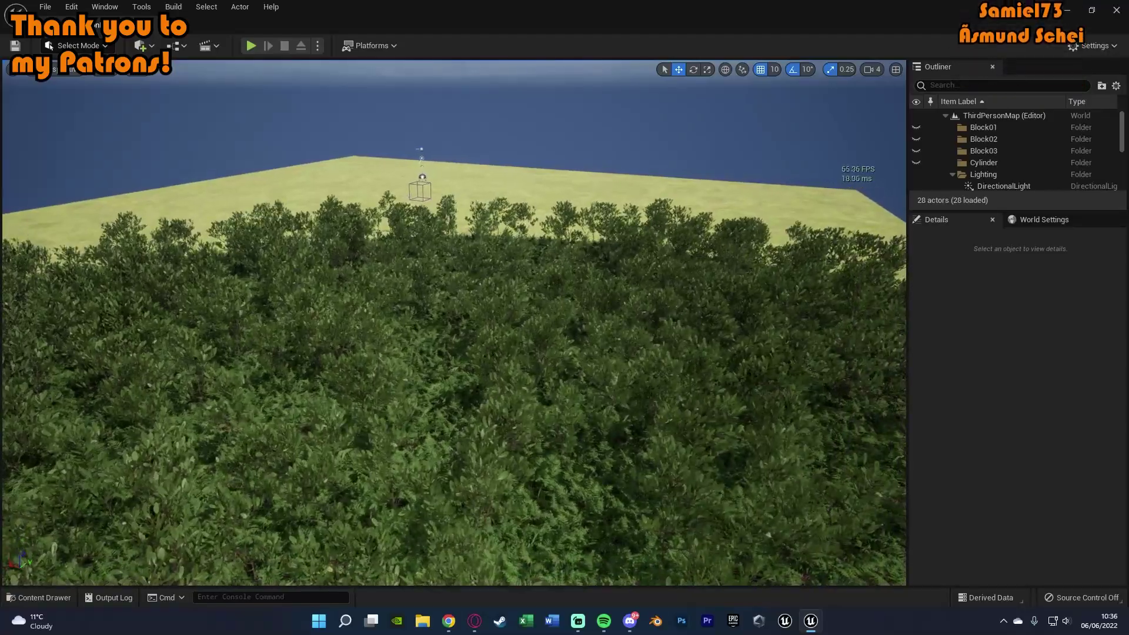